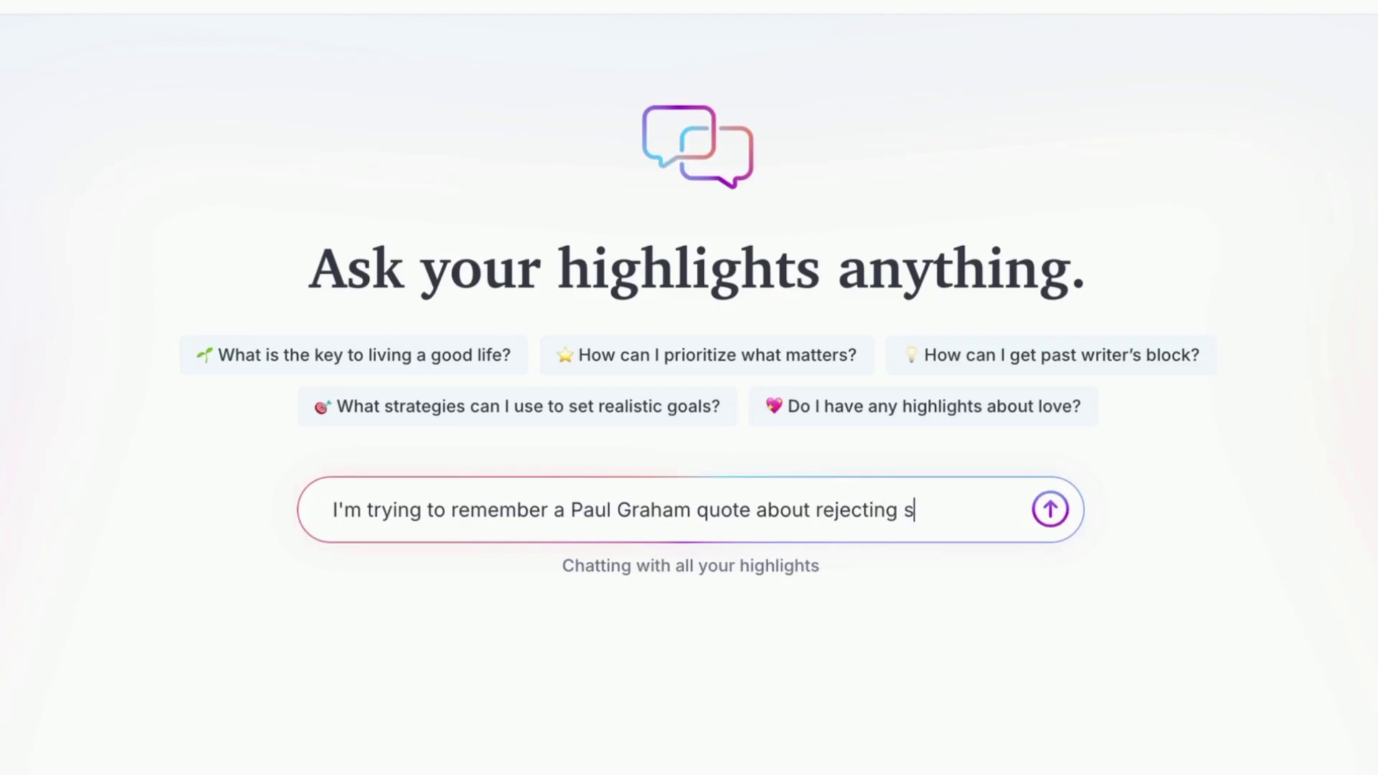
# Ask the chat for the essayist's quote about rejecting social media as a form of identity
pyautogui.write('ocial media as a form of i')
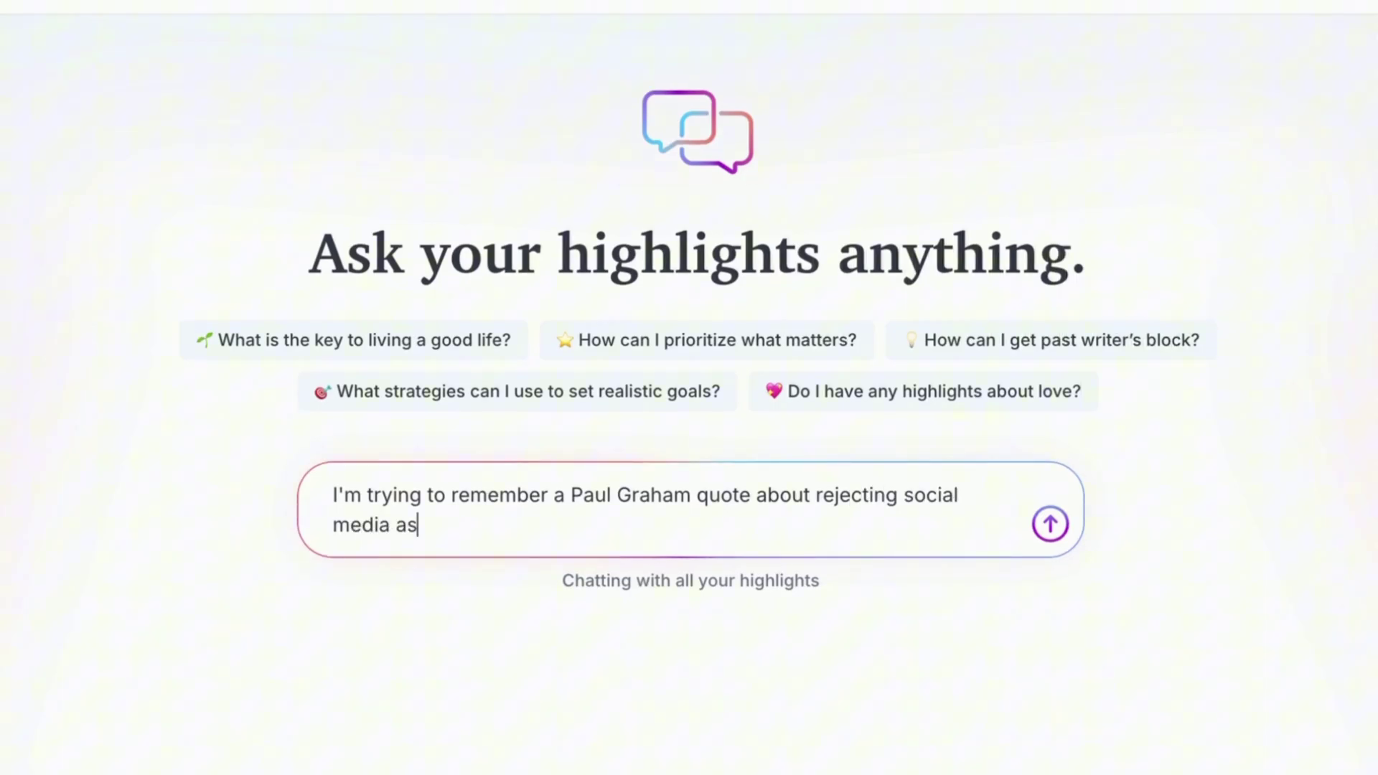
pyautogui.write('dentity.')
pyautogui.press('Return')
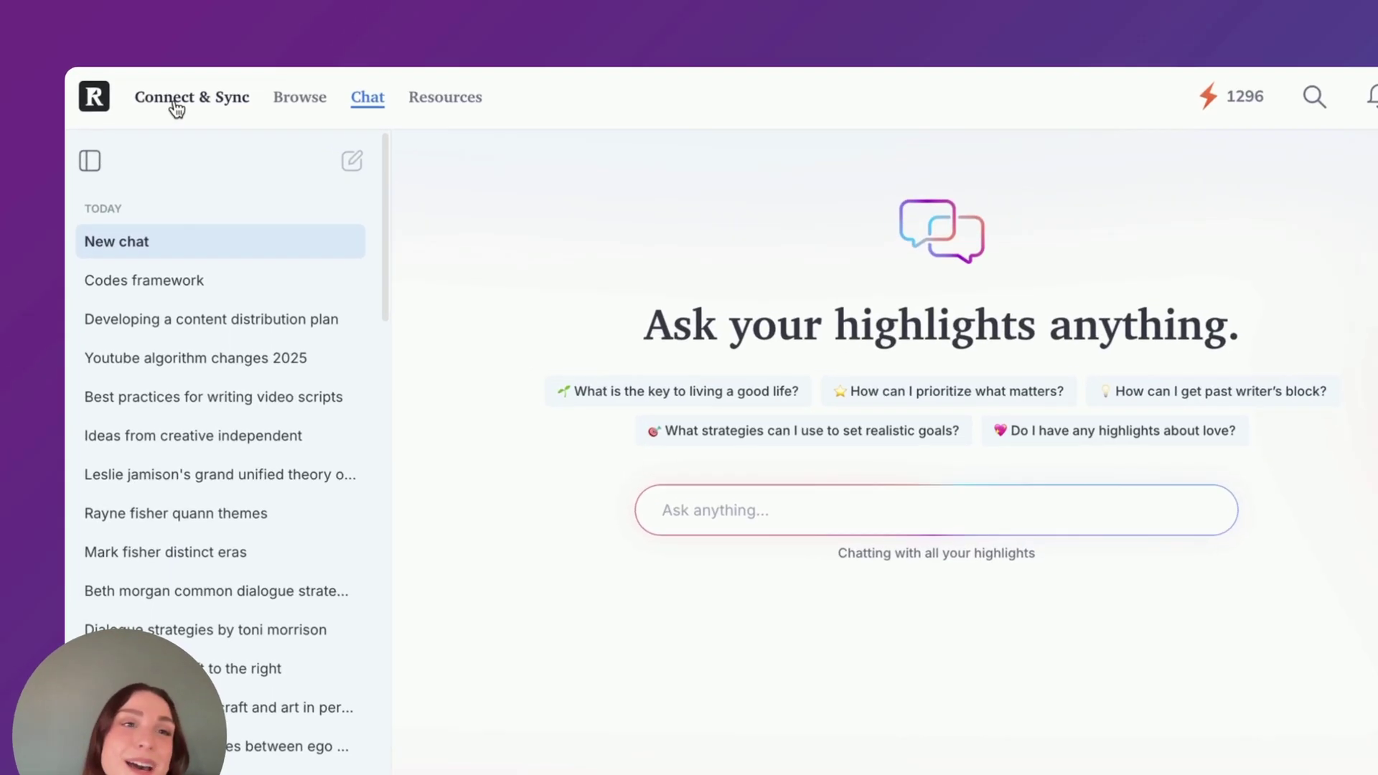
# Open Import Highlights and scroll through the integration cards, returning to the top
pyautogui.click(170, 104)
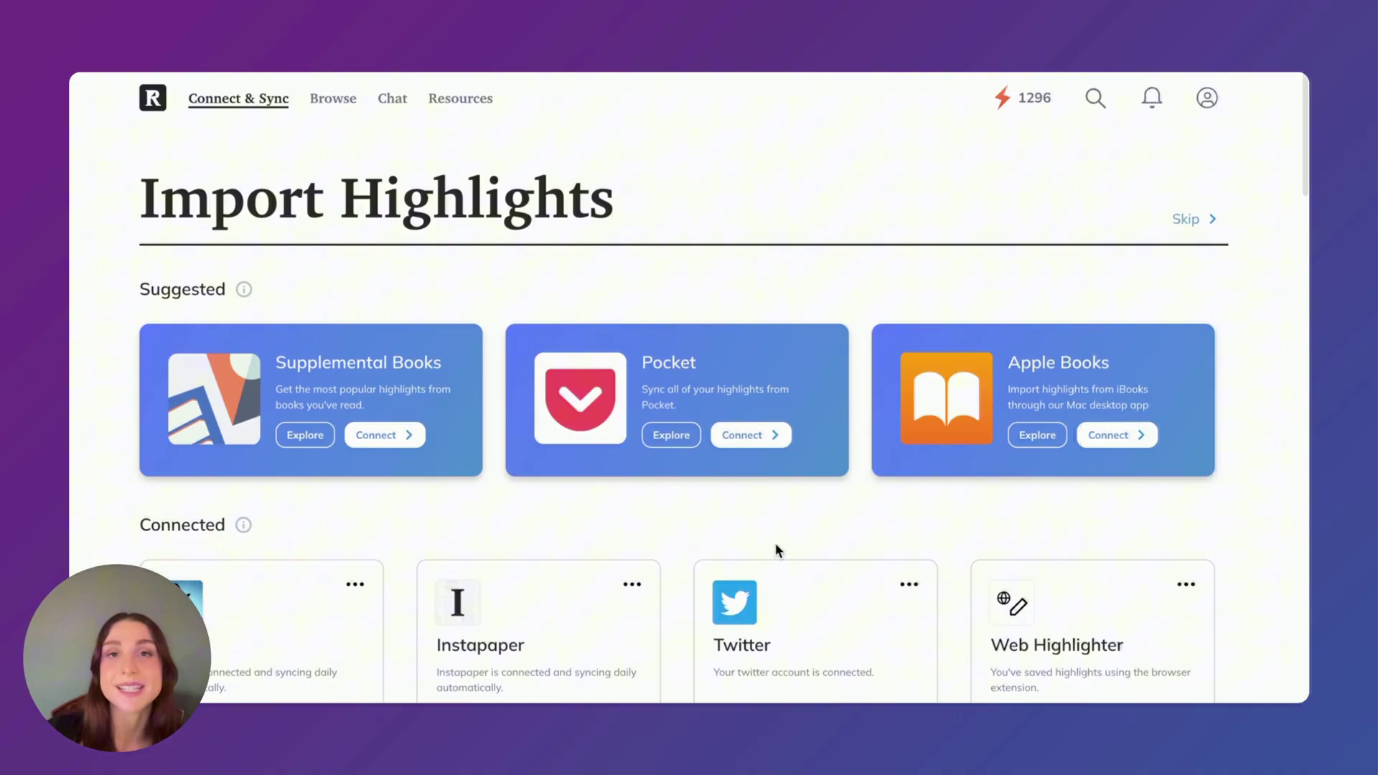
pyautogui.scroll(-15, 776, 550)
pyautogui.scroll(-10, 775, 543)
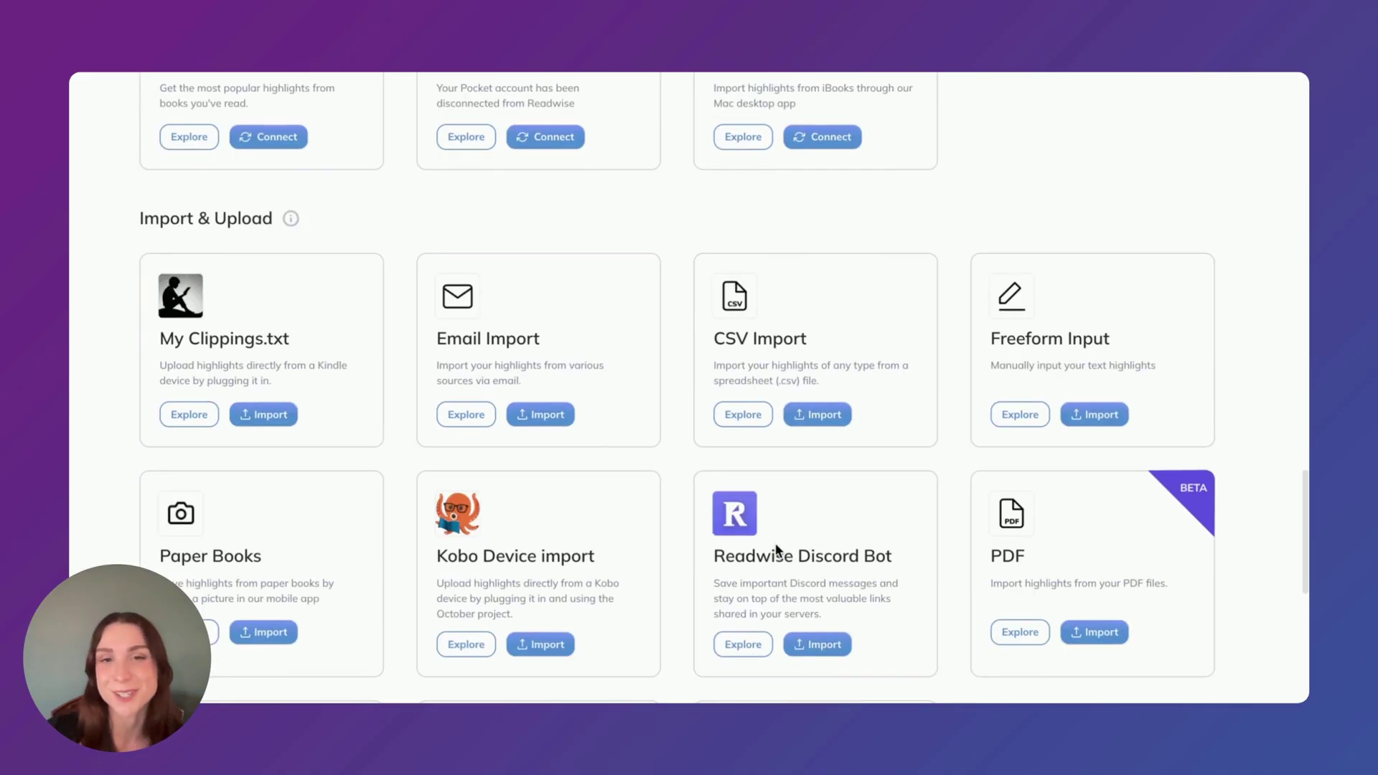
pyautogui.scroll(20, 766, 542)
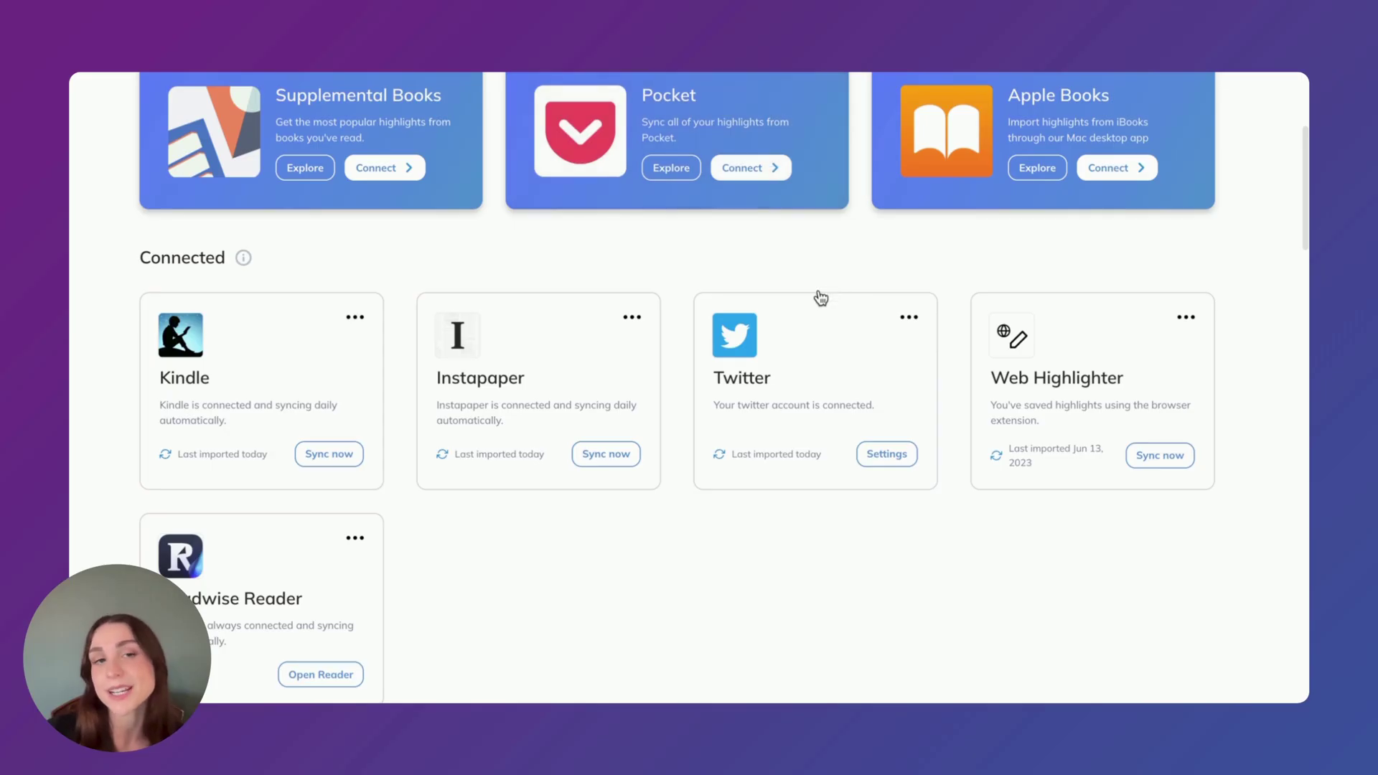
pyautogui.scroll(-1, 280, 554)
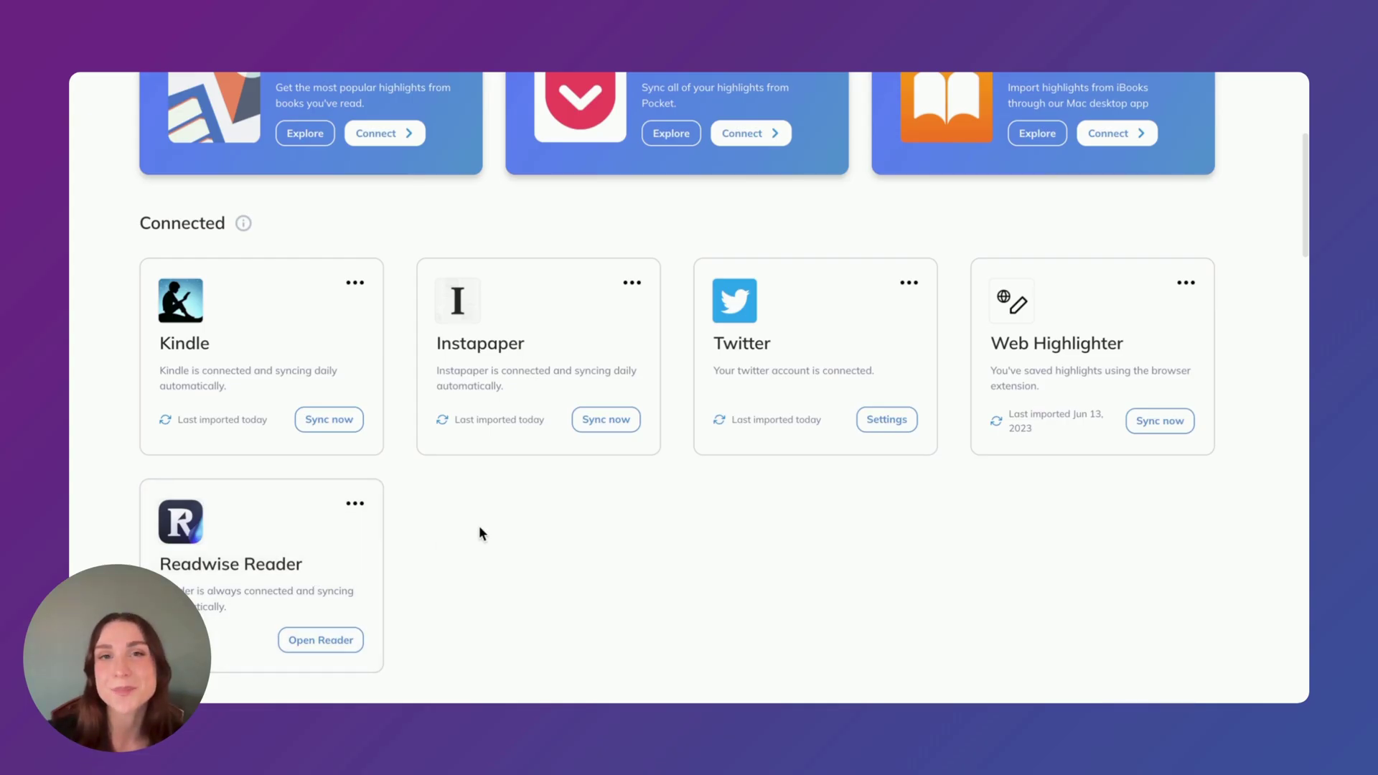
pyautogui.scroll(5, 88, 495)
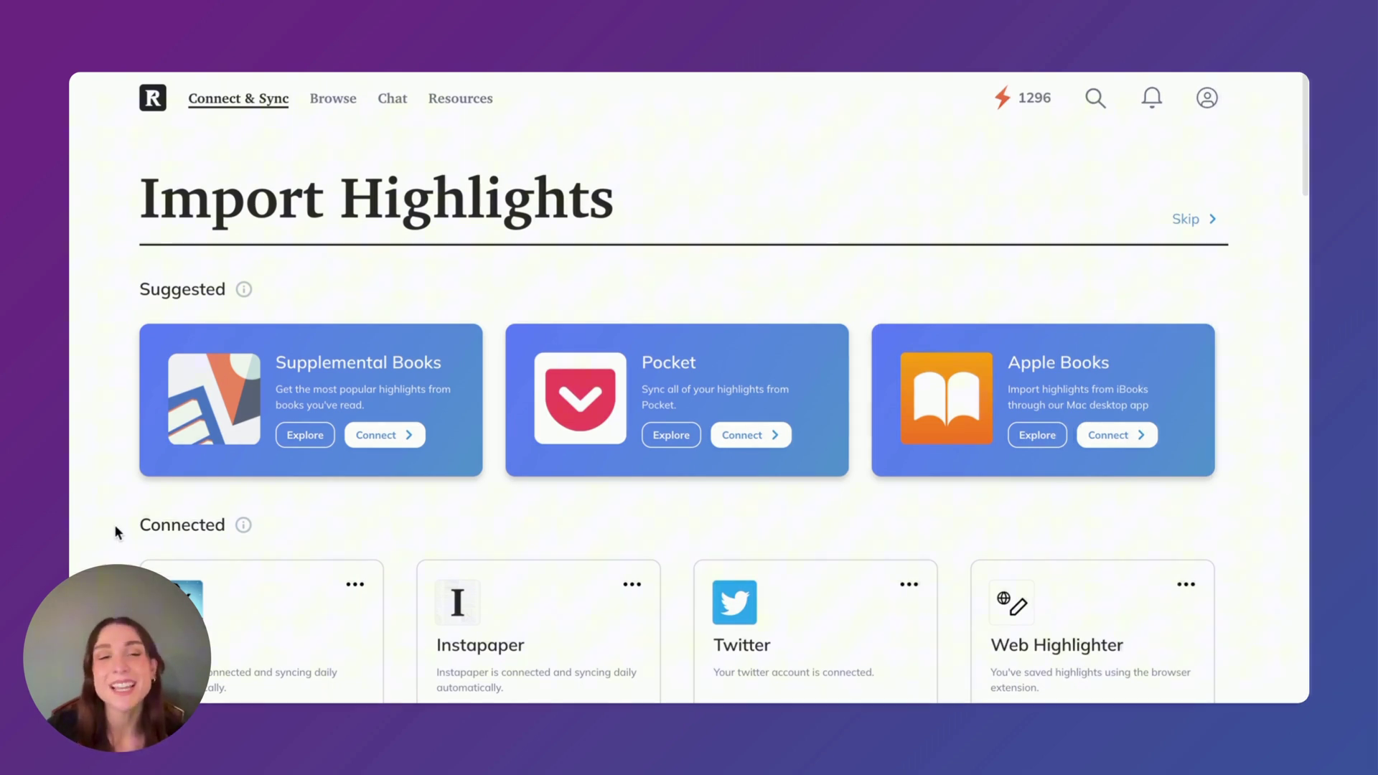
# Open The Beginning of Infinity from Supplemental Books and scroll through its highlights
pyautogui.click(282, 389)
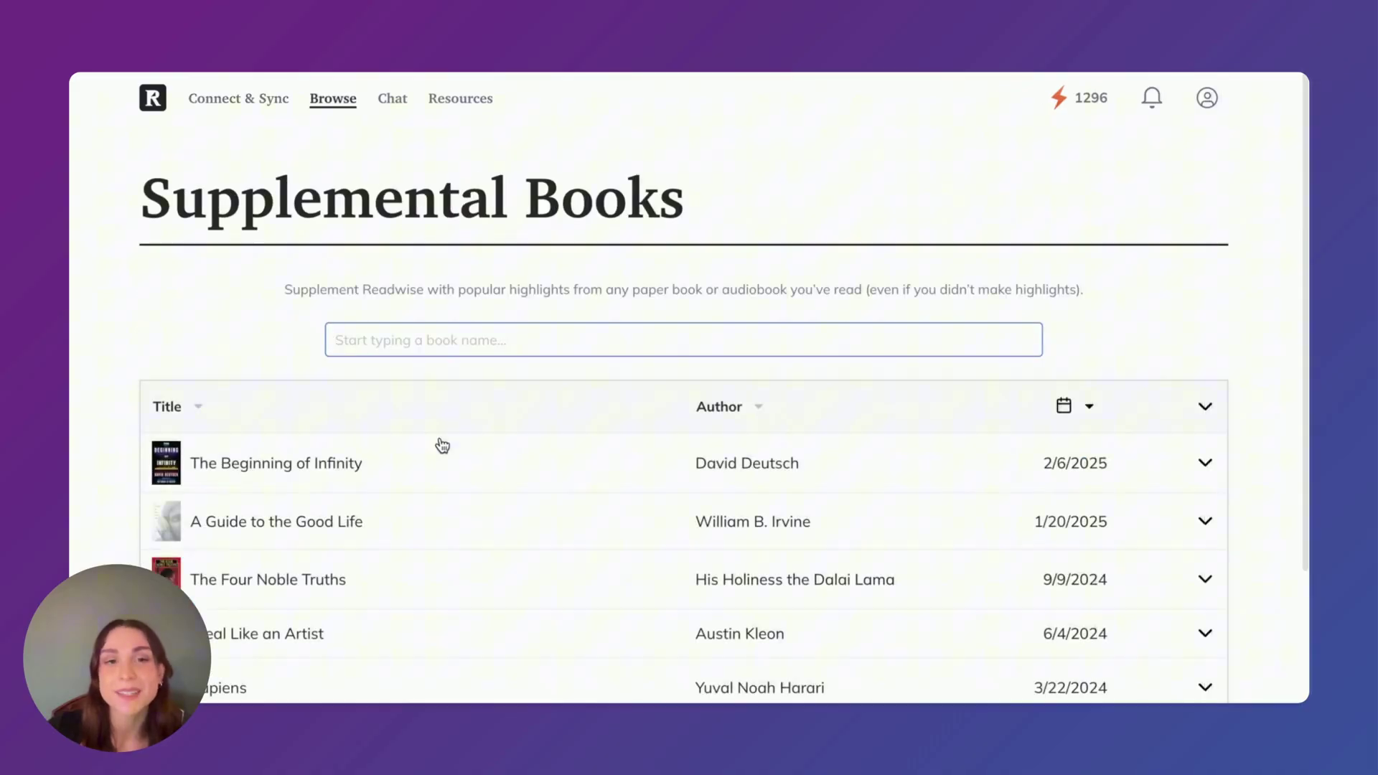
pyautogui.click(416, 471)
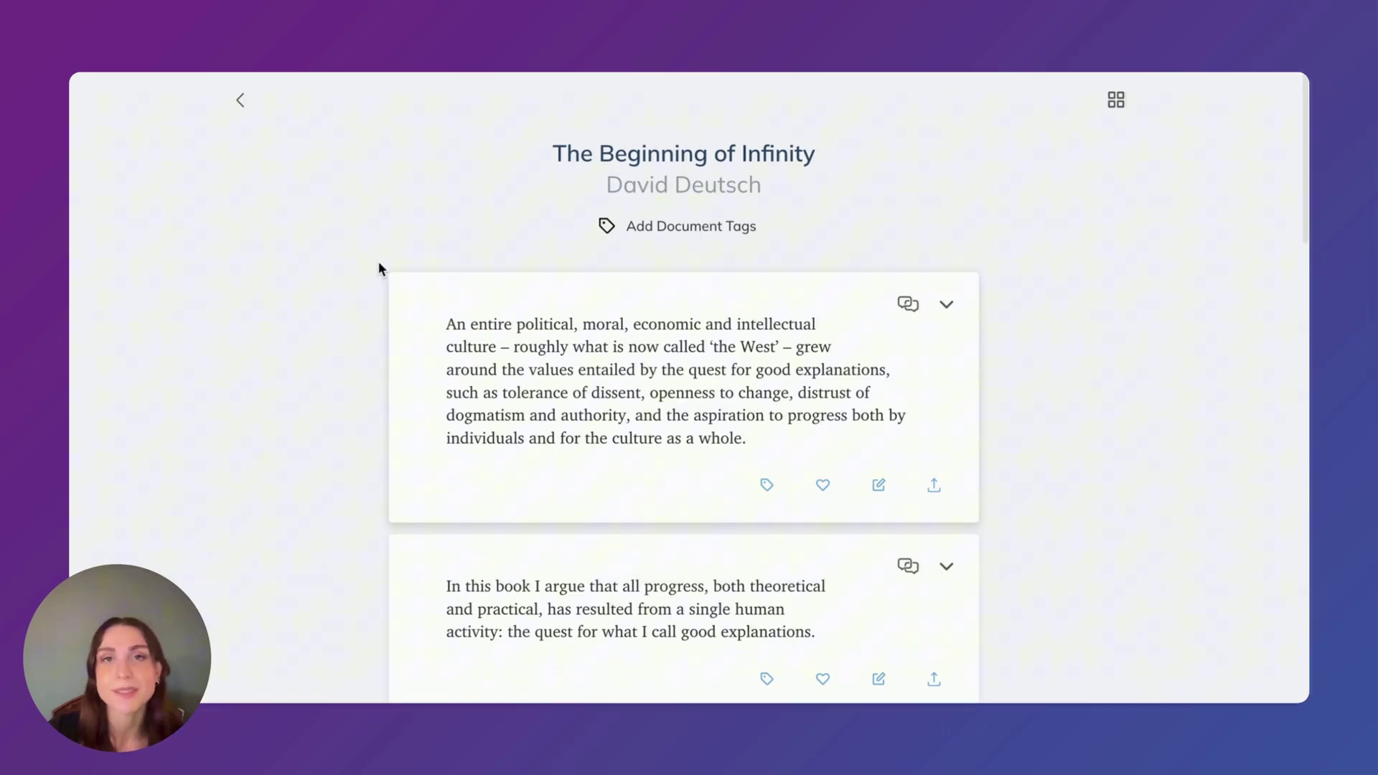
pyautogui.scroll(-15, 332, 433)
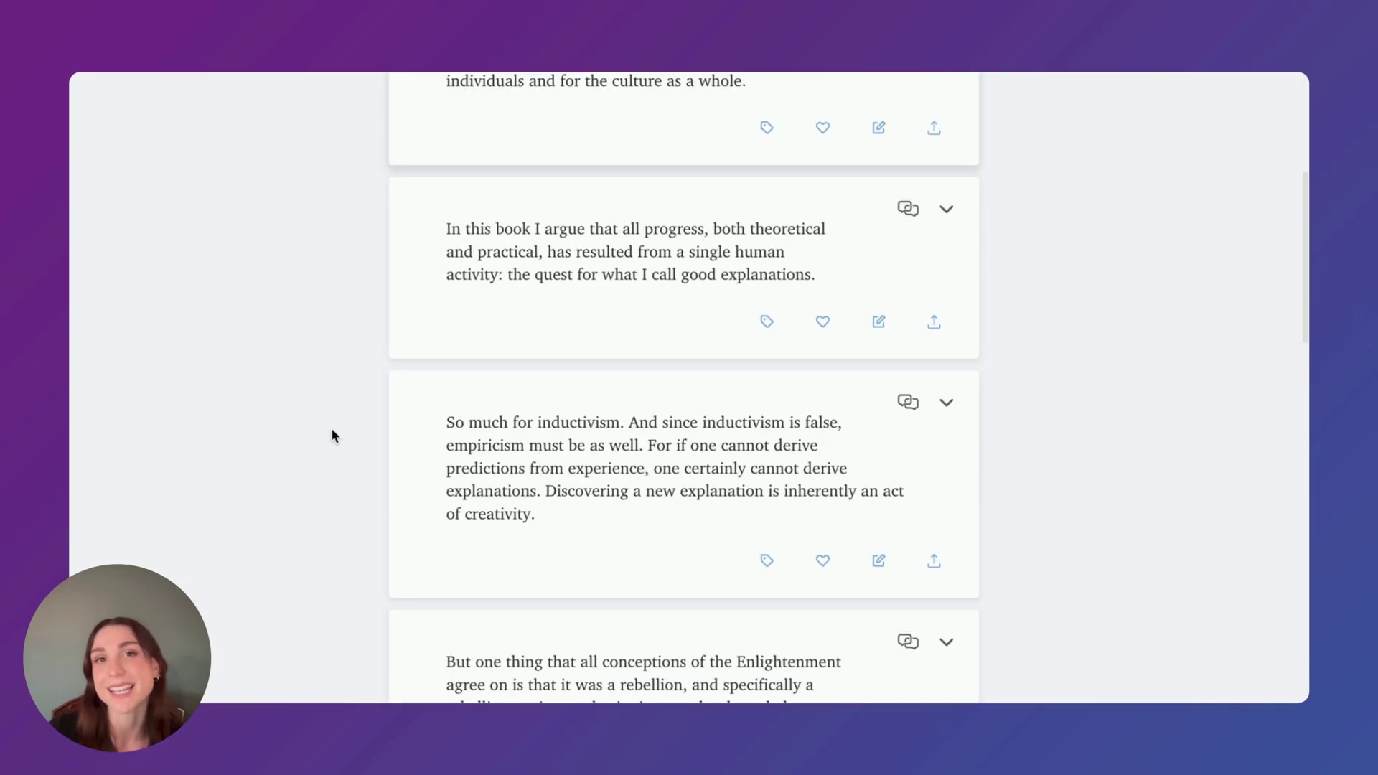
pyautogui.scroll(-5, 334, 428)
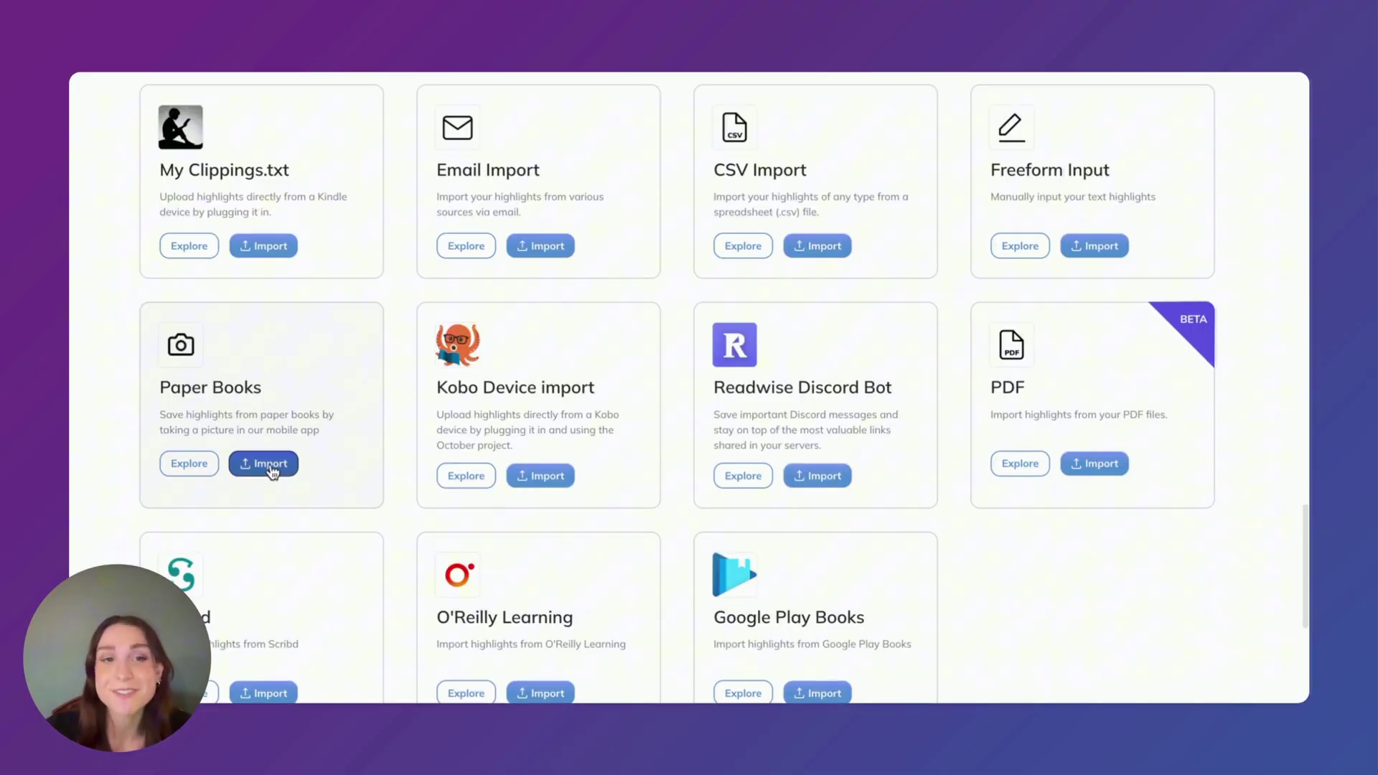
# Open the Paper Books OCR import help page and scroll through the camera demo
pyautogui.click(281, 410)
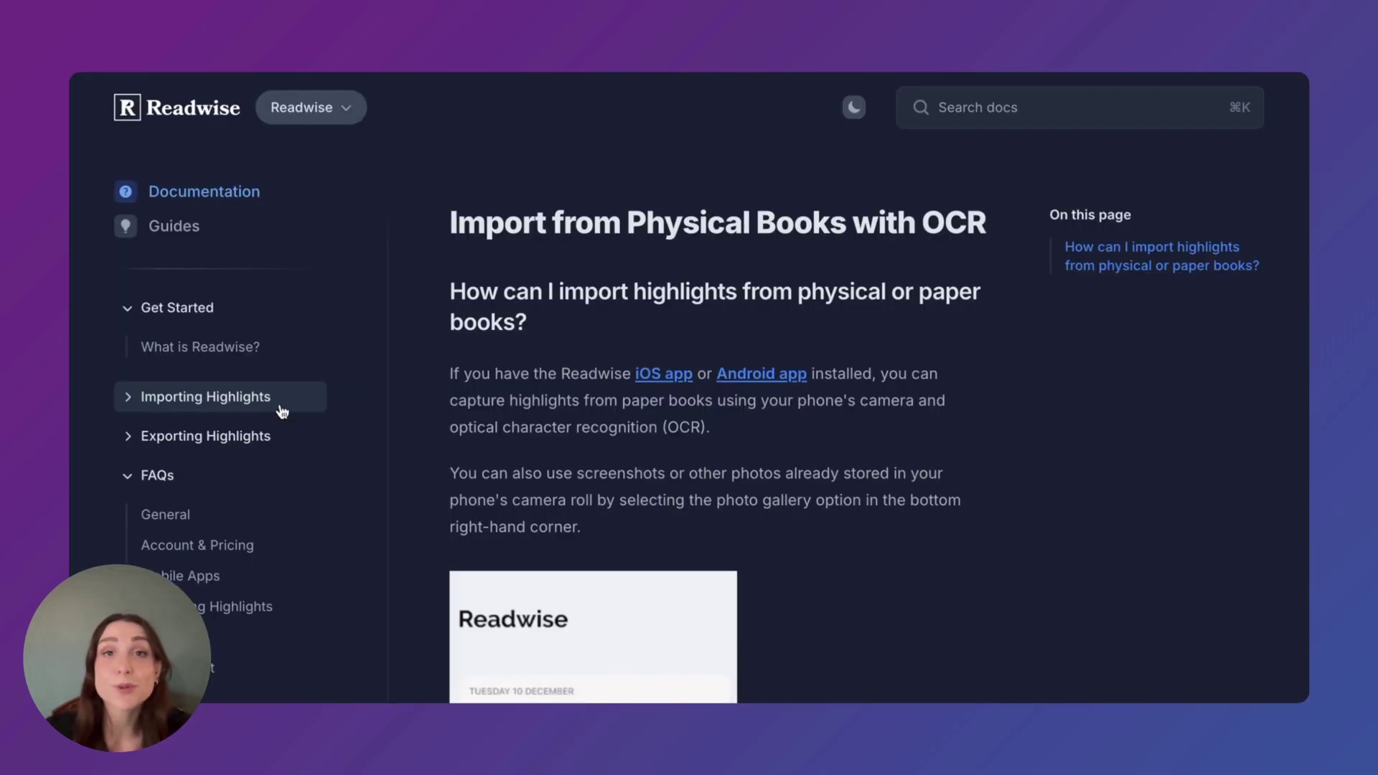
pyautogui.scroll(-6, 882, 478)
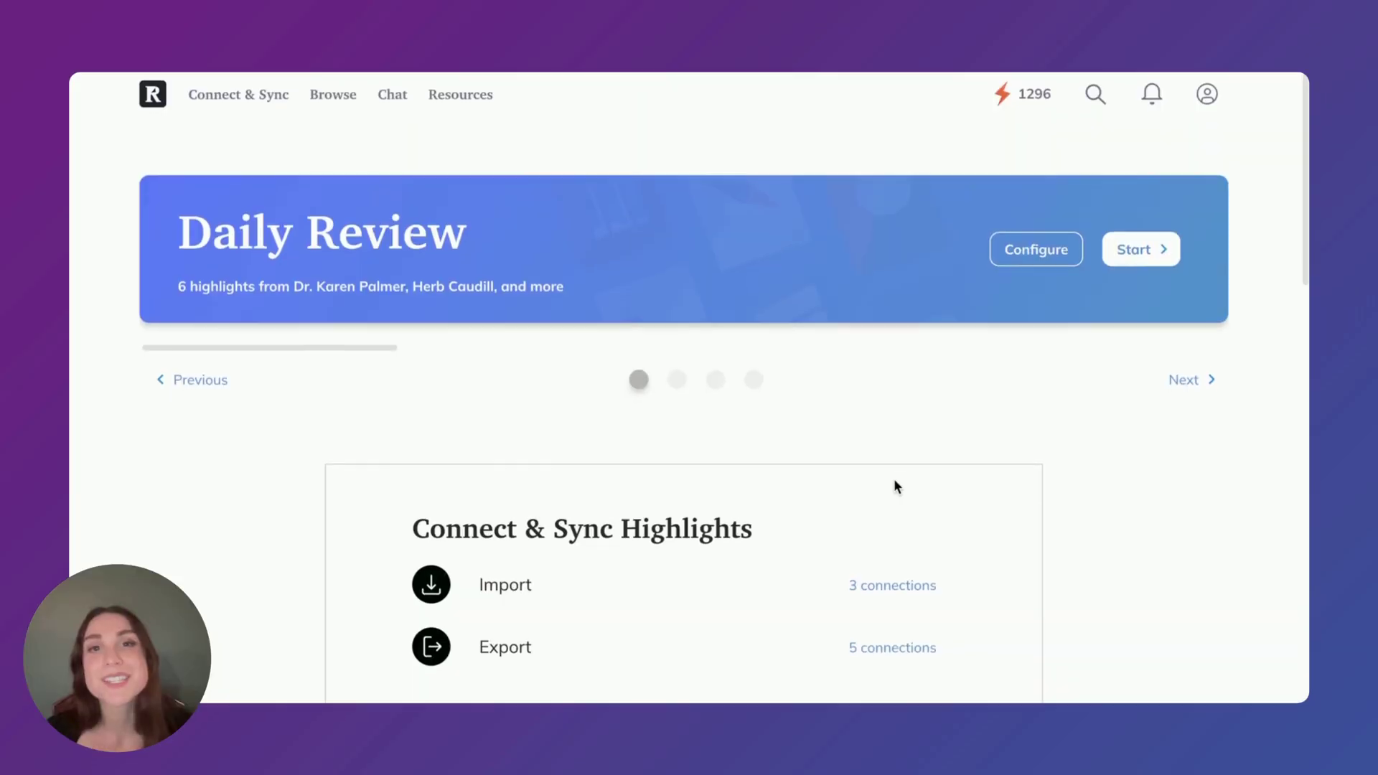
pyautogui.scroll(-8, 892, 482)
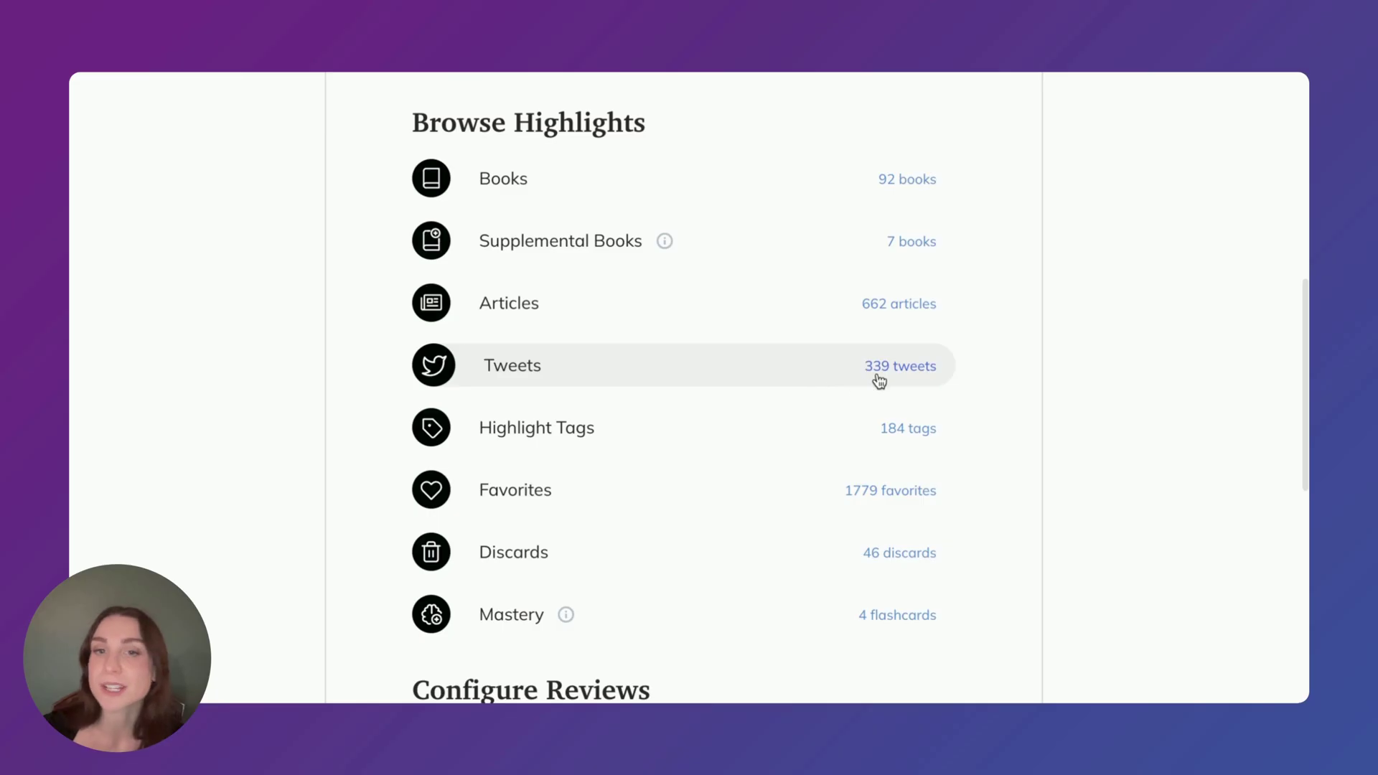
# Scroll the dashboard back to the top and switch to the Chat page
pyautogui.scroll(10, 879, 381)
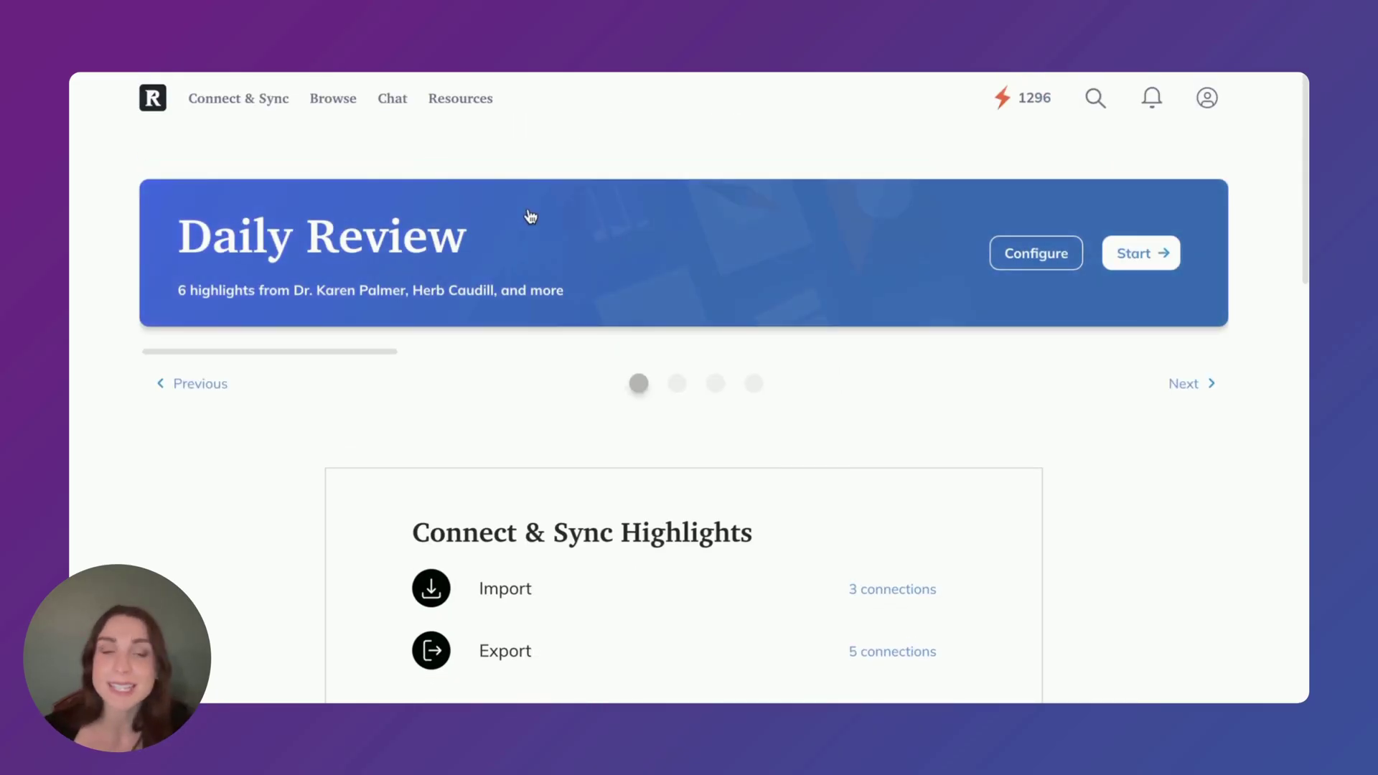
pyautogui.click(392, 99)
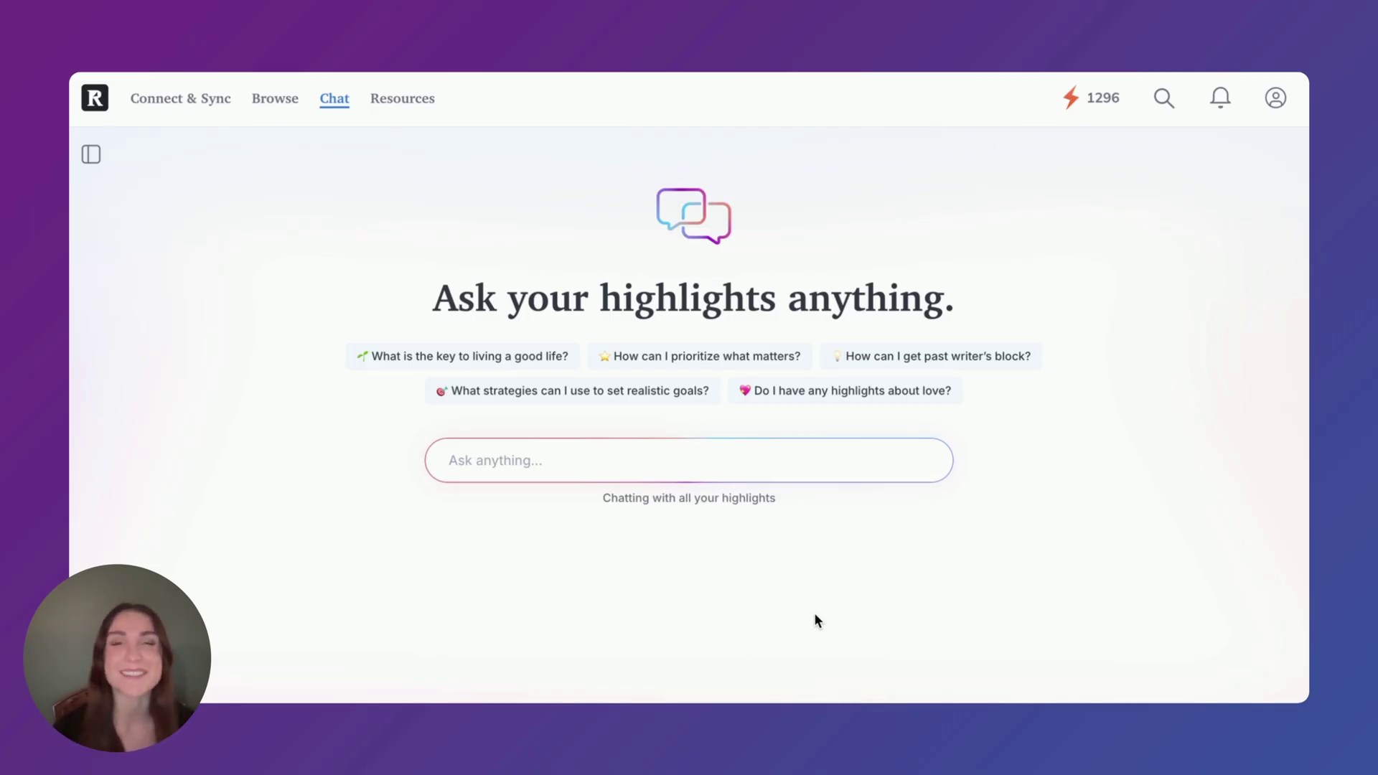
# Ask for Cheryl Strayed's truth quote with context and select passages in the cited answer
pyautogui.write('Cheryl Straye')
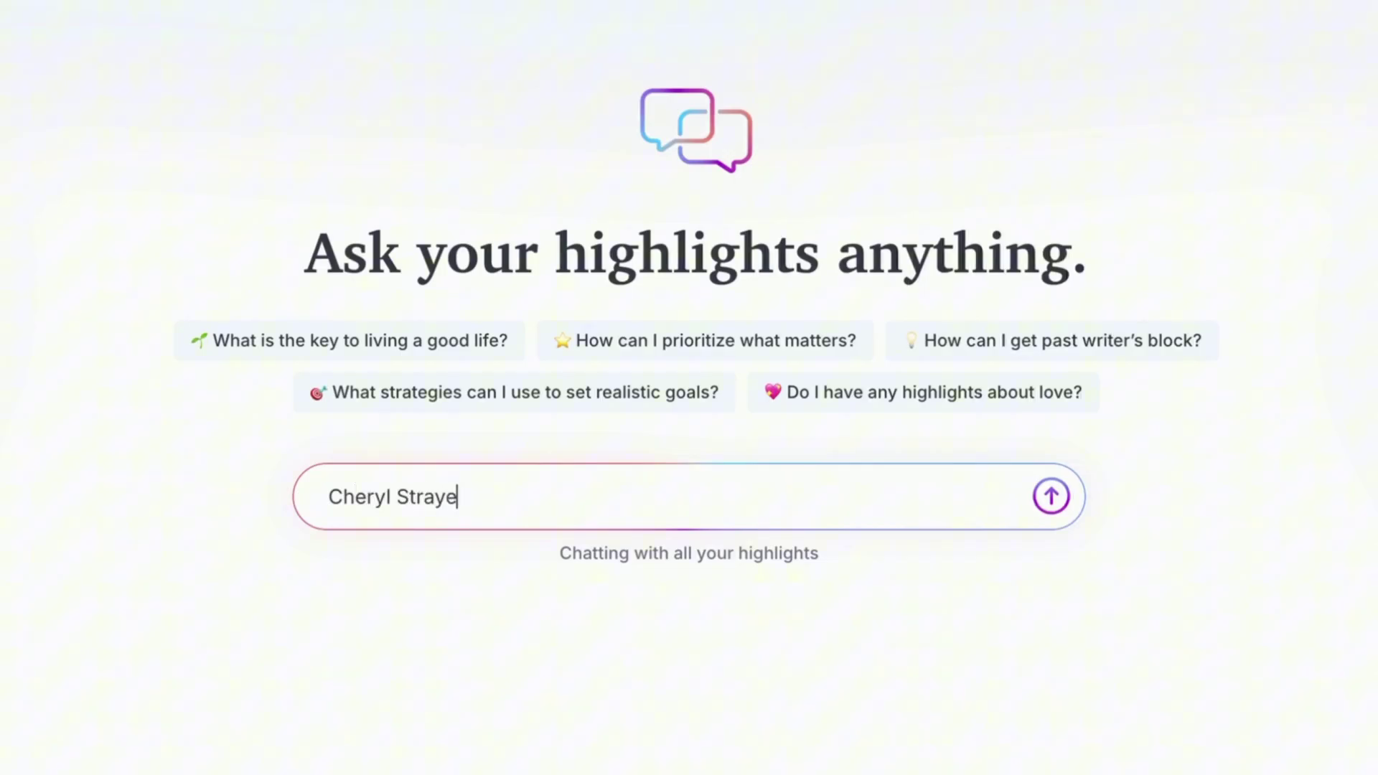
pyautogui.write('d has a quote about the truth lat liv')
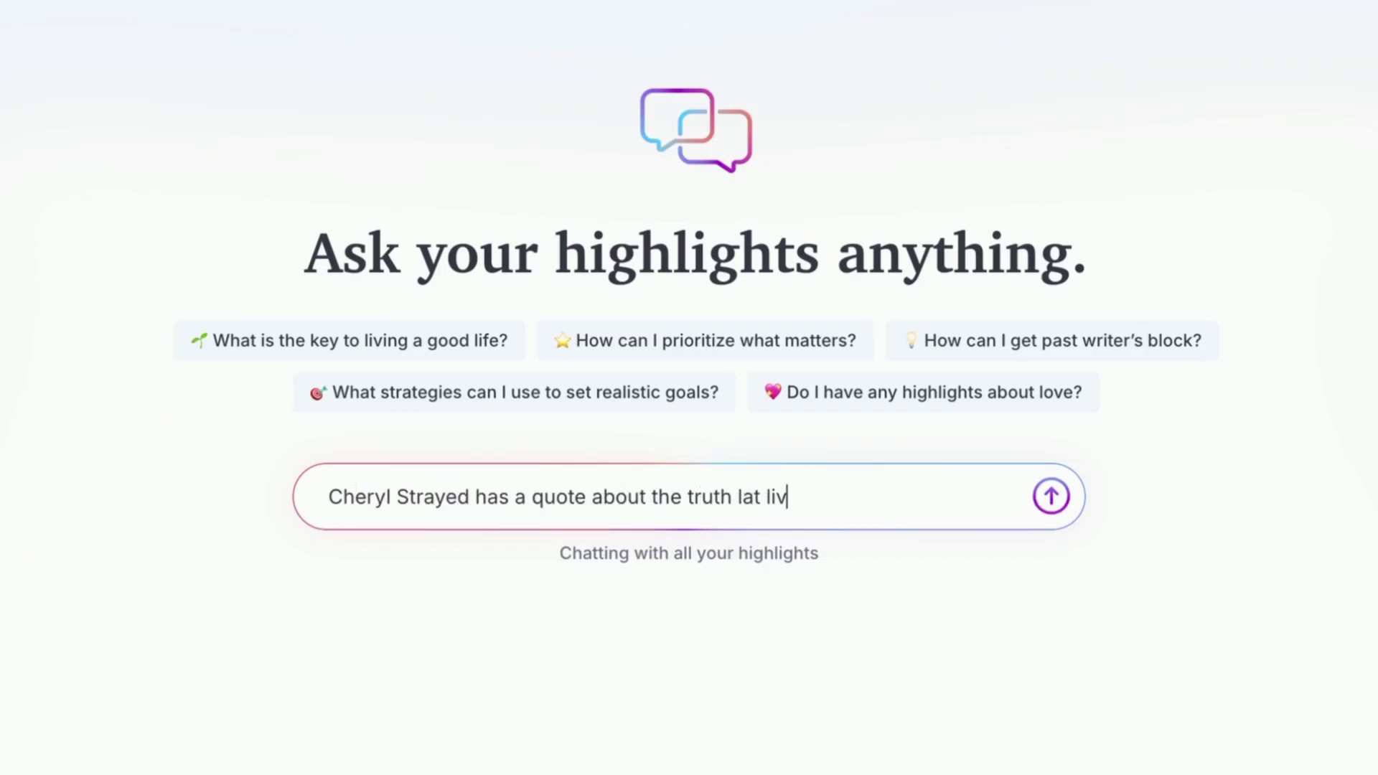
pyautogui.write('es there. Can you pull up that quote w')
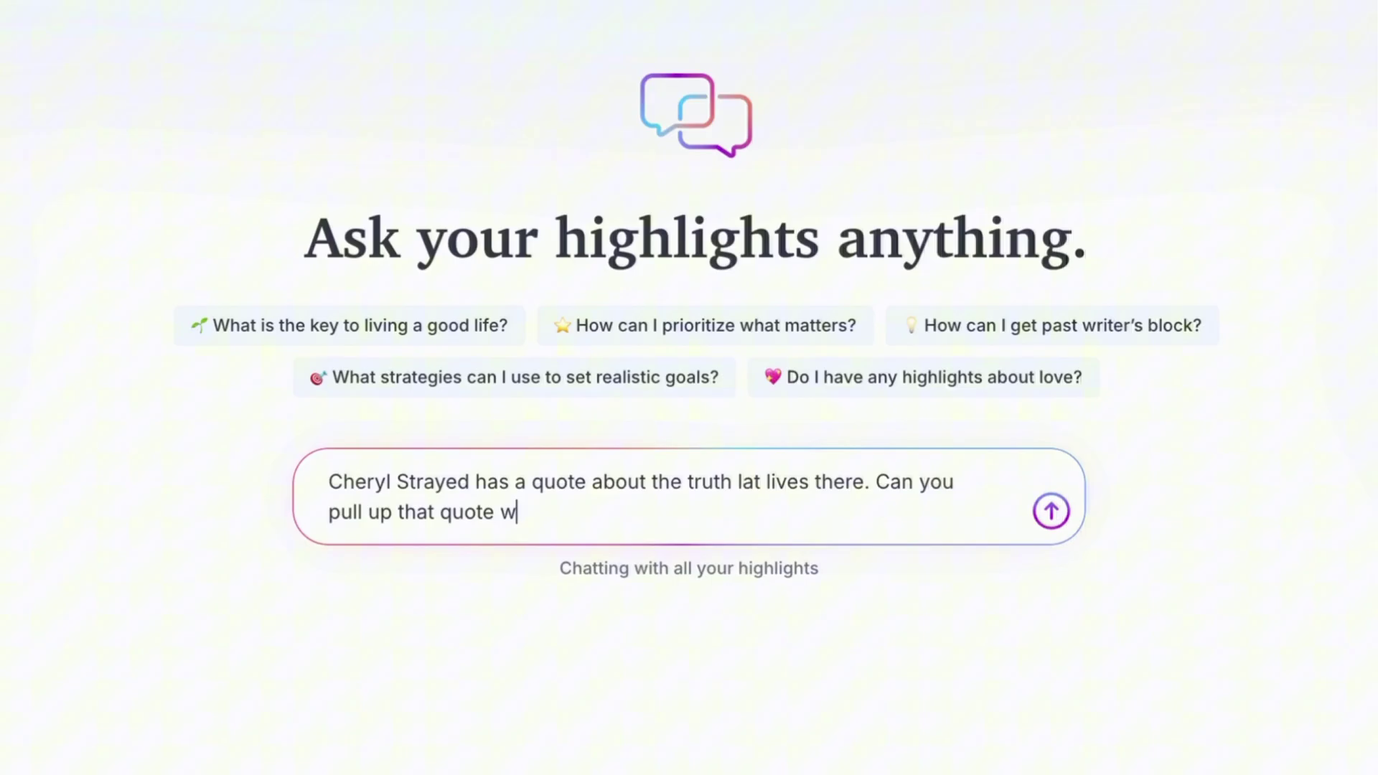
pyautogui.write('ith its larger context?')
pyautogui.press('Return')
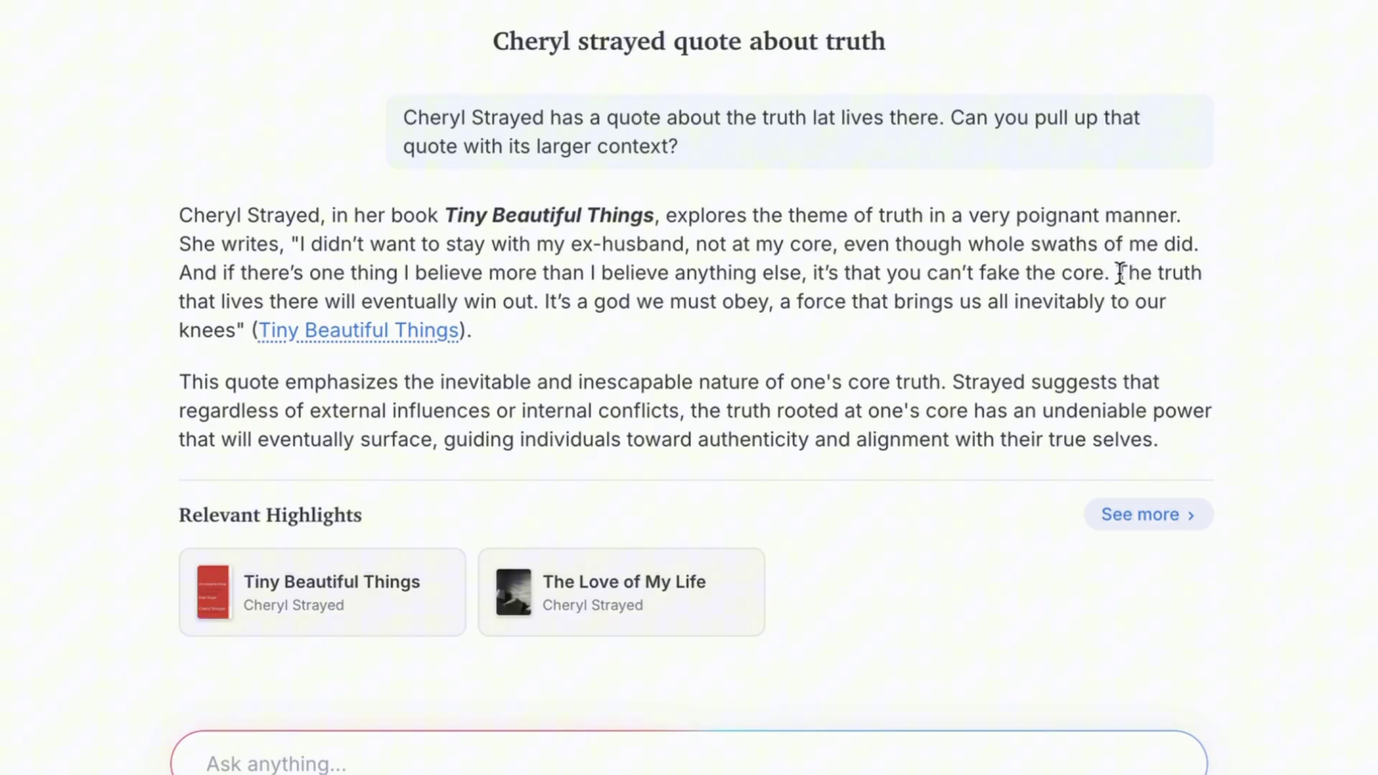
pyautogui.moveTo(1112, 273); pyautogui.dragTo(501, 314)
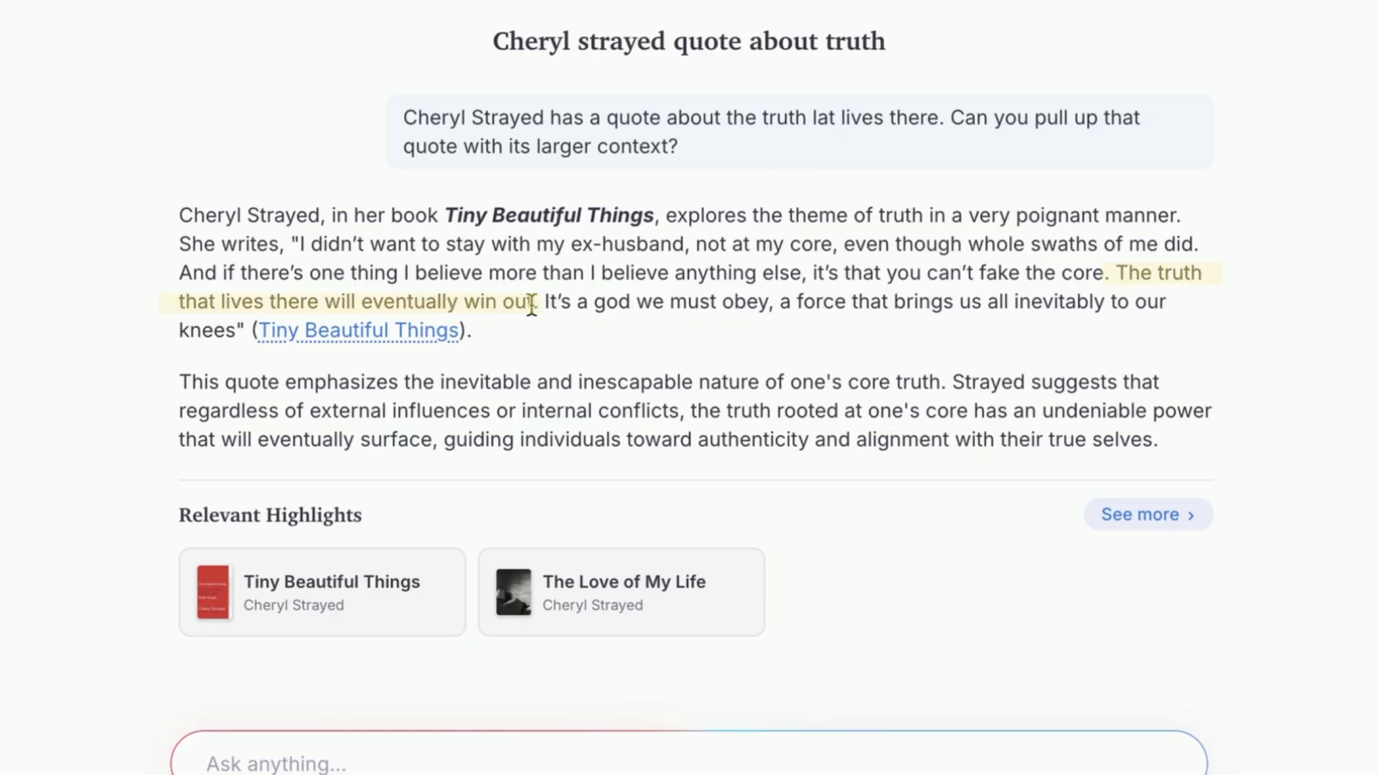
pyautogui.click(515, 305)
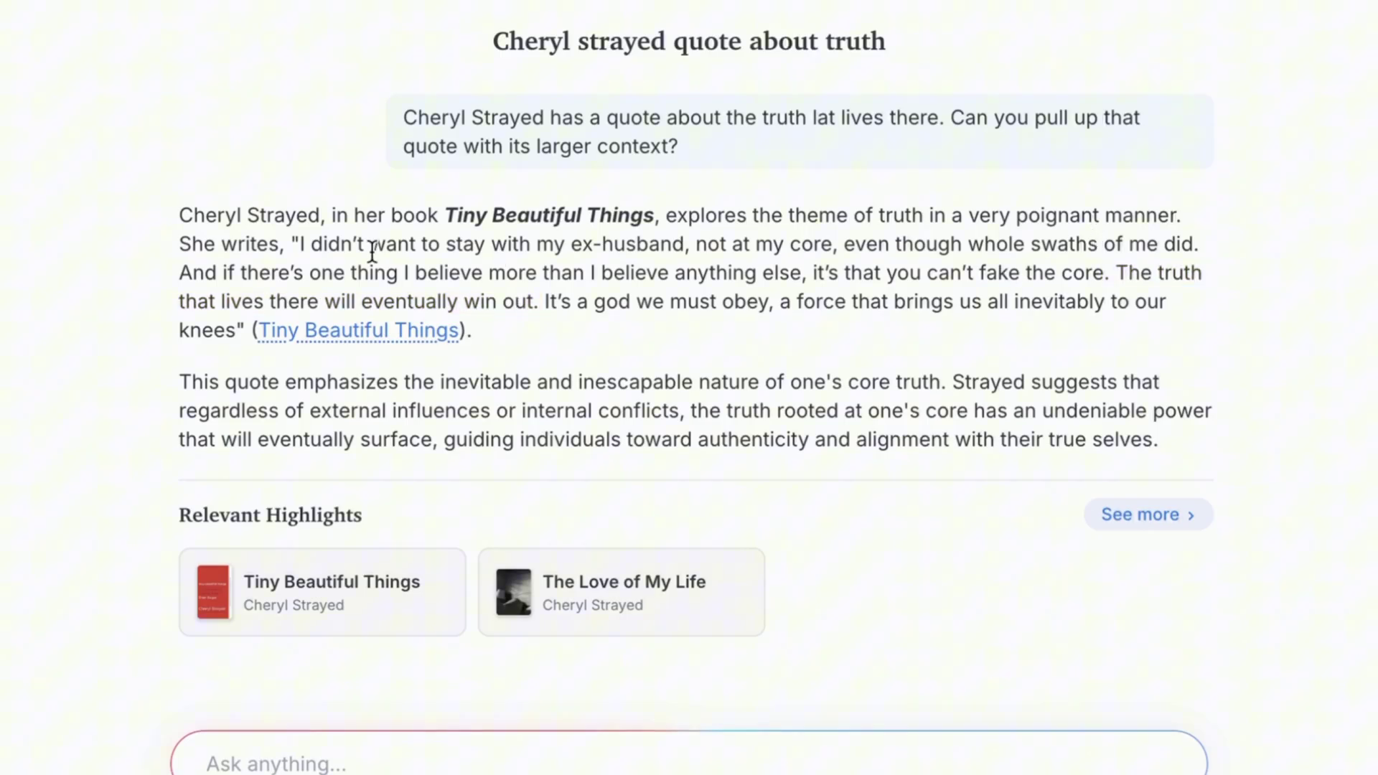
pyautogui.moveTo(298, 244); pyautogui.dragTo(542, 332)
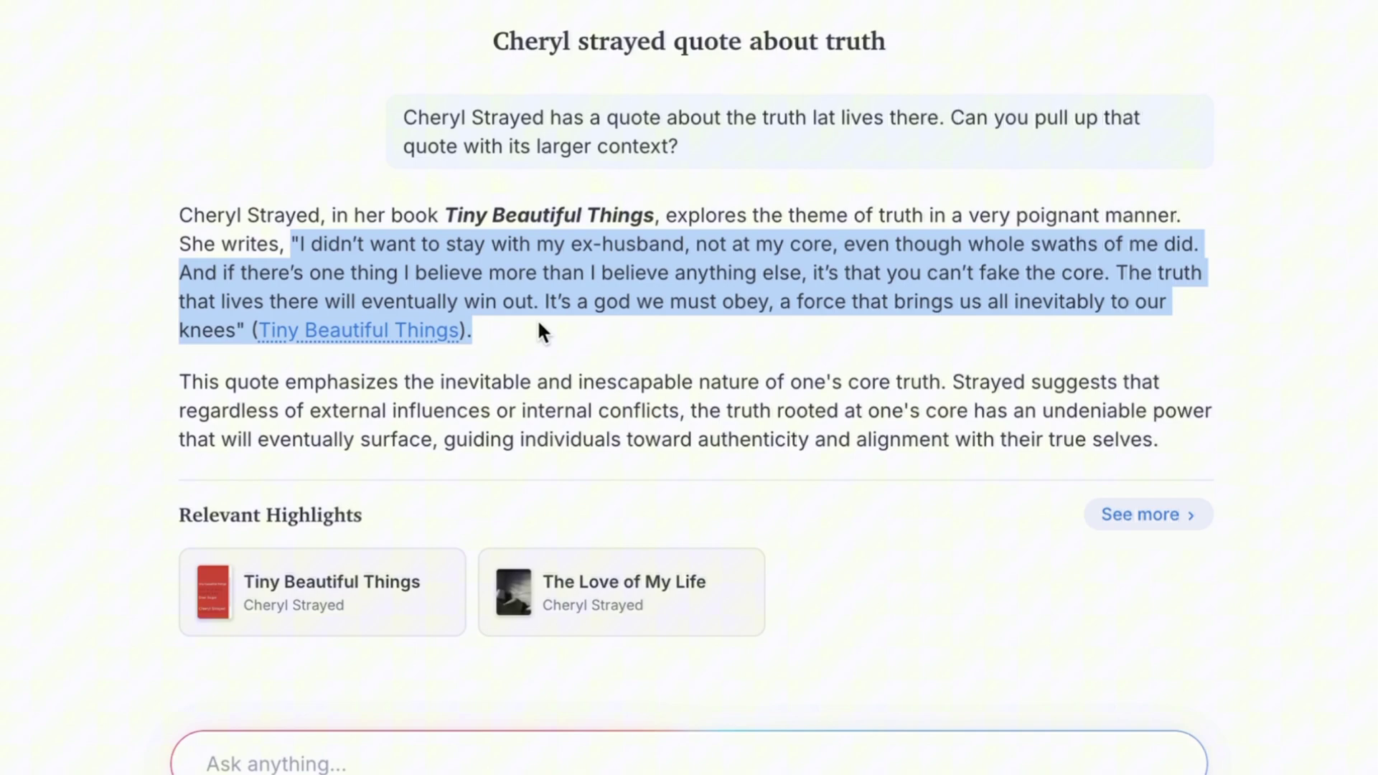
pyautogui.click(542, 332)
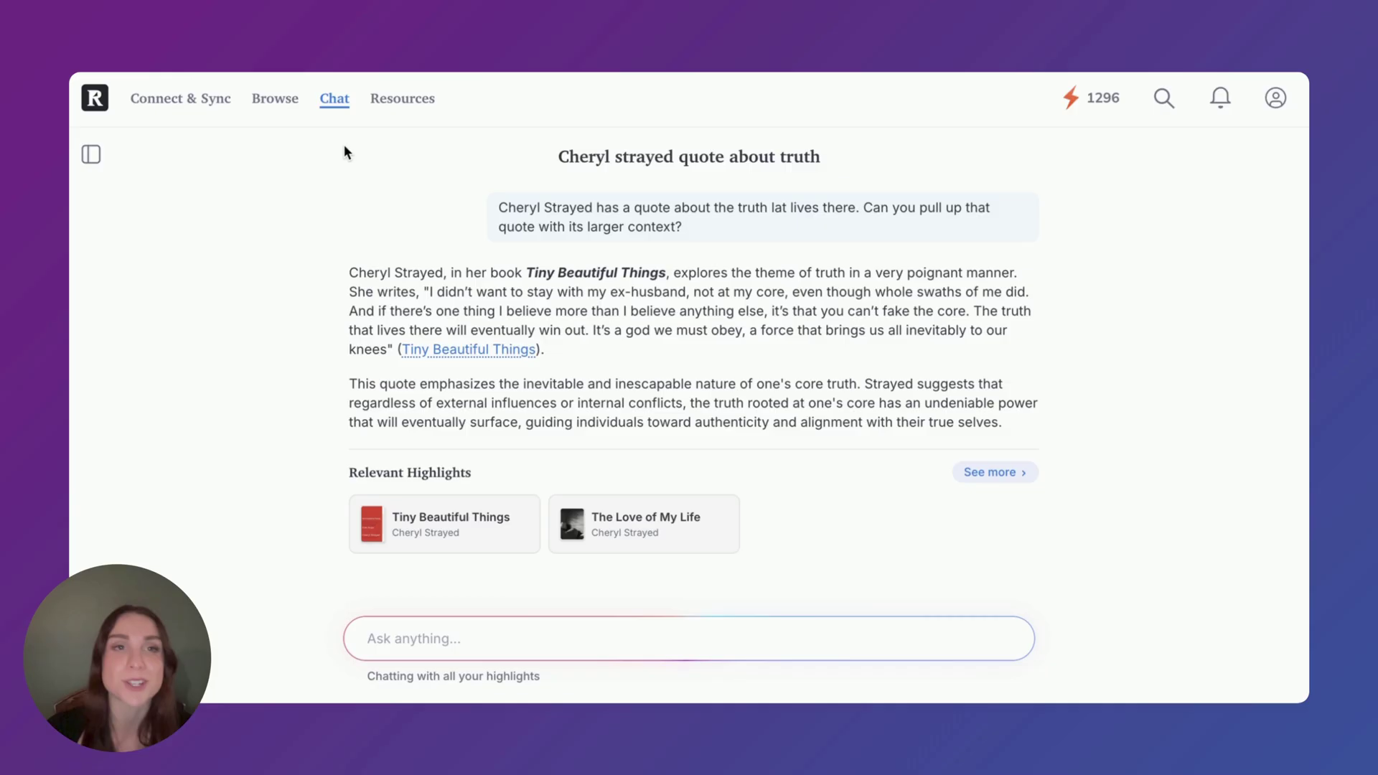
# Start a new chat asking how a PM prioritizes power-user versus expansion features
pyautogui.click(337, 101)
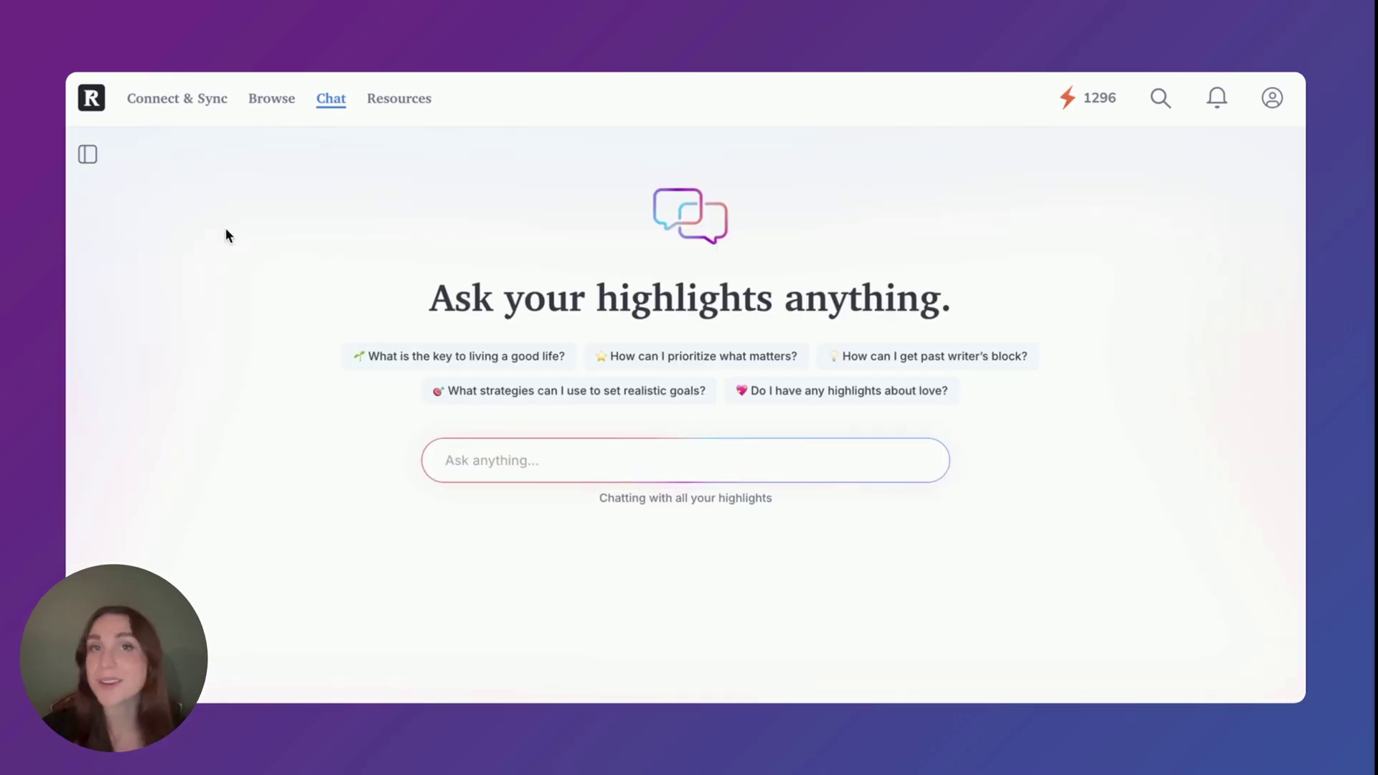
pyautogui.moveTo(148, 108)
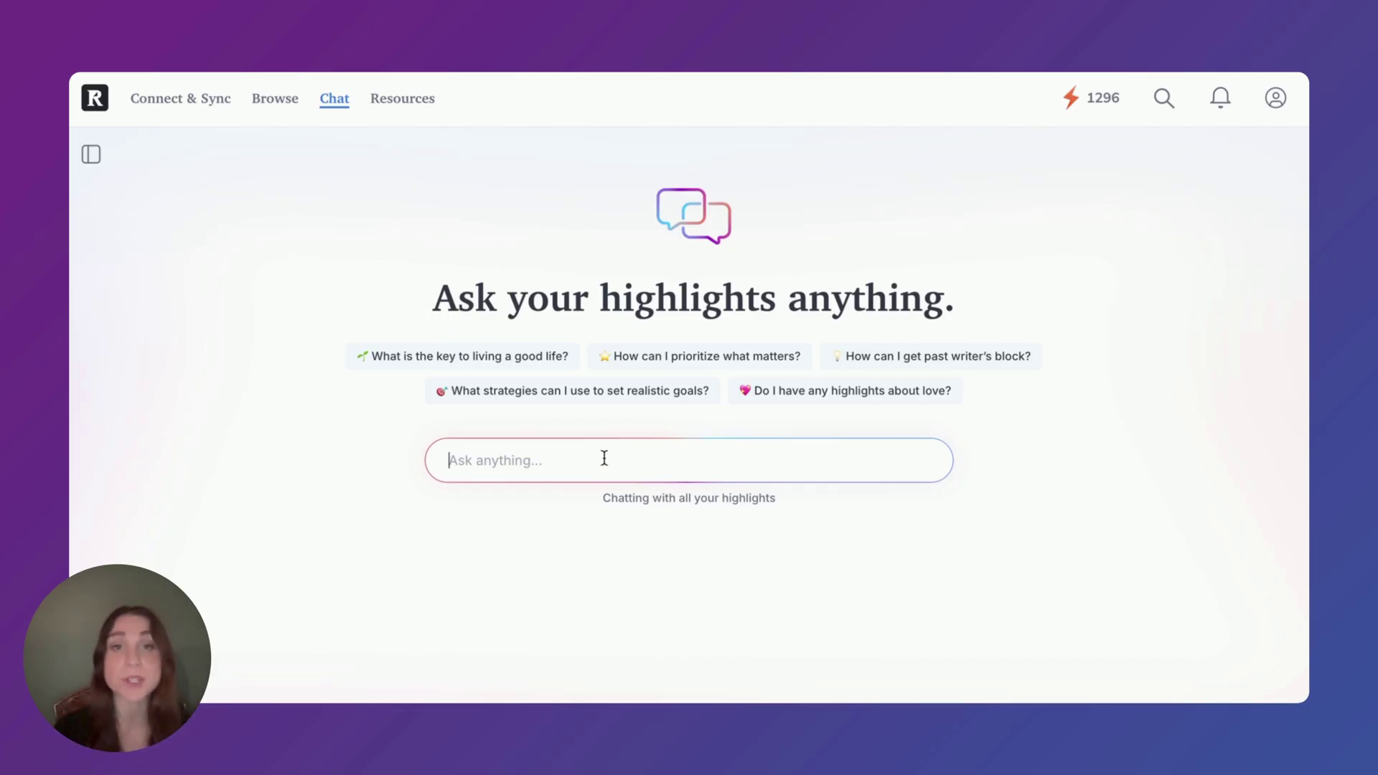
pyautogui.click(458, 460)
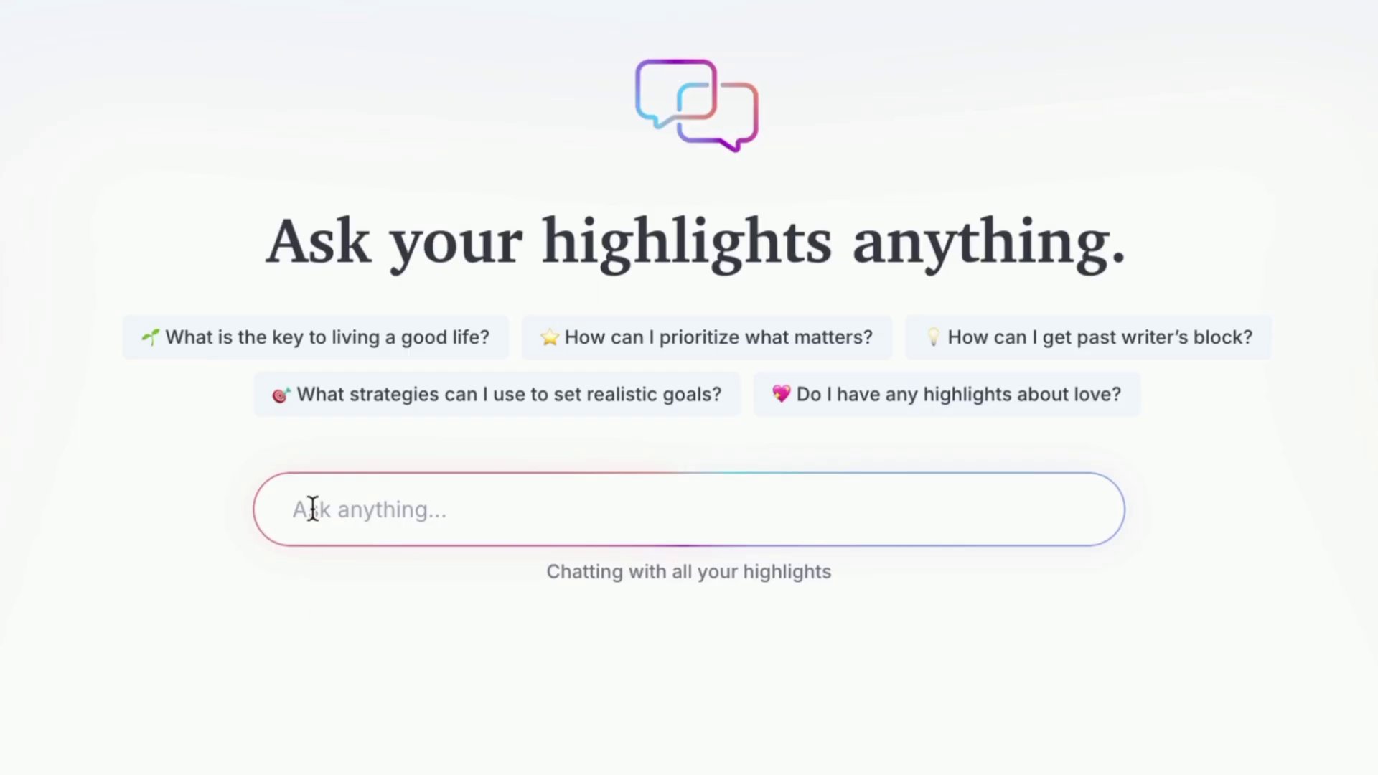
pyautogui.write('As a PM how do I priori')
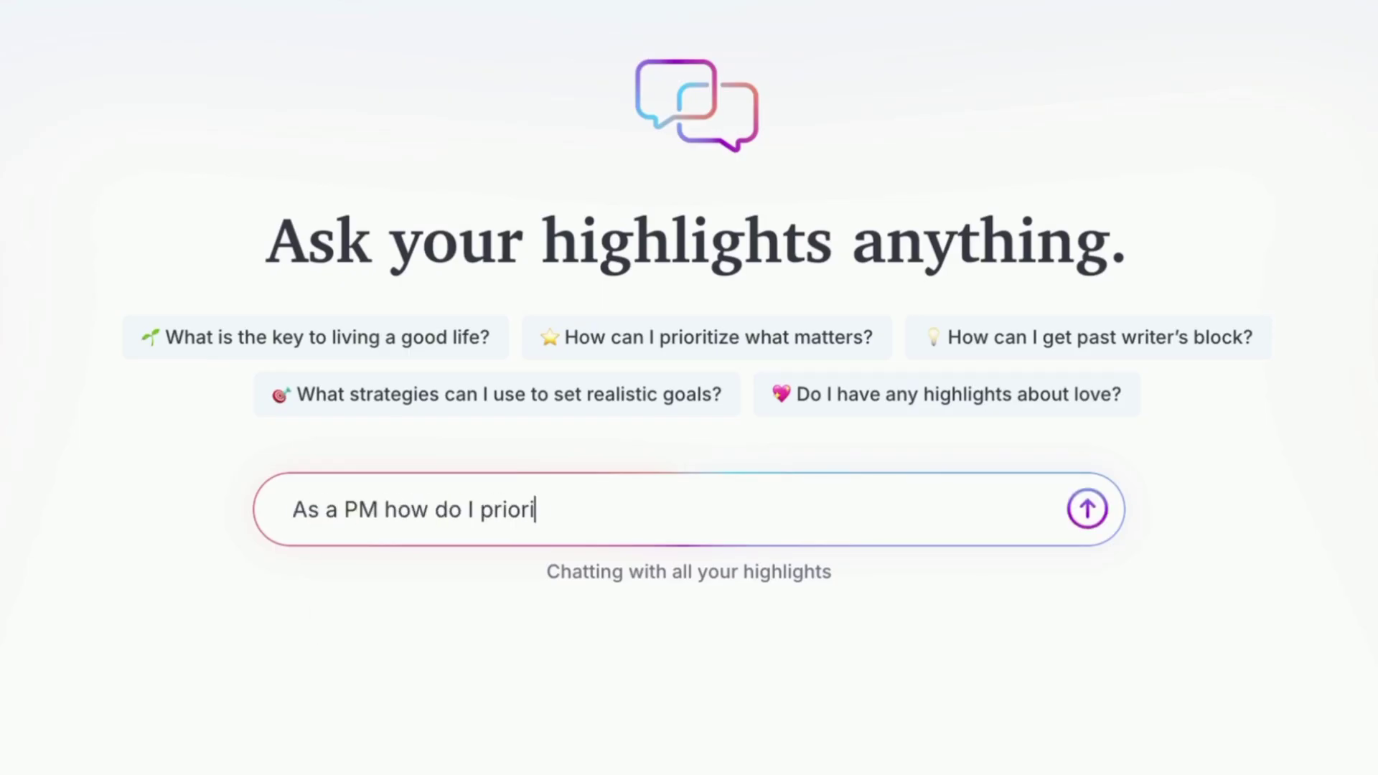
pyautogui.write('tize power user features and features that will help us ex')
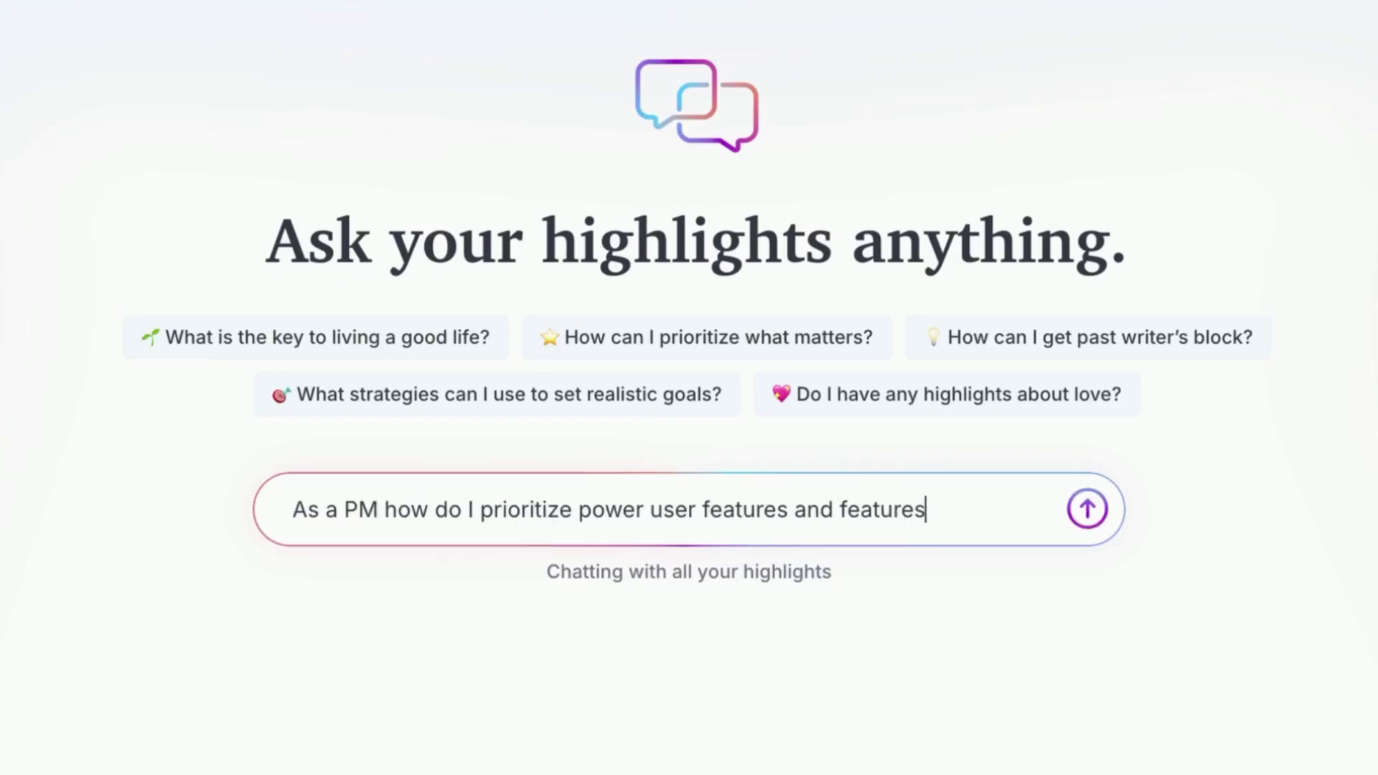
pyautogui.write('pand to adjacent users?')
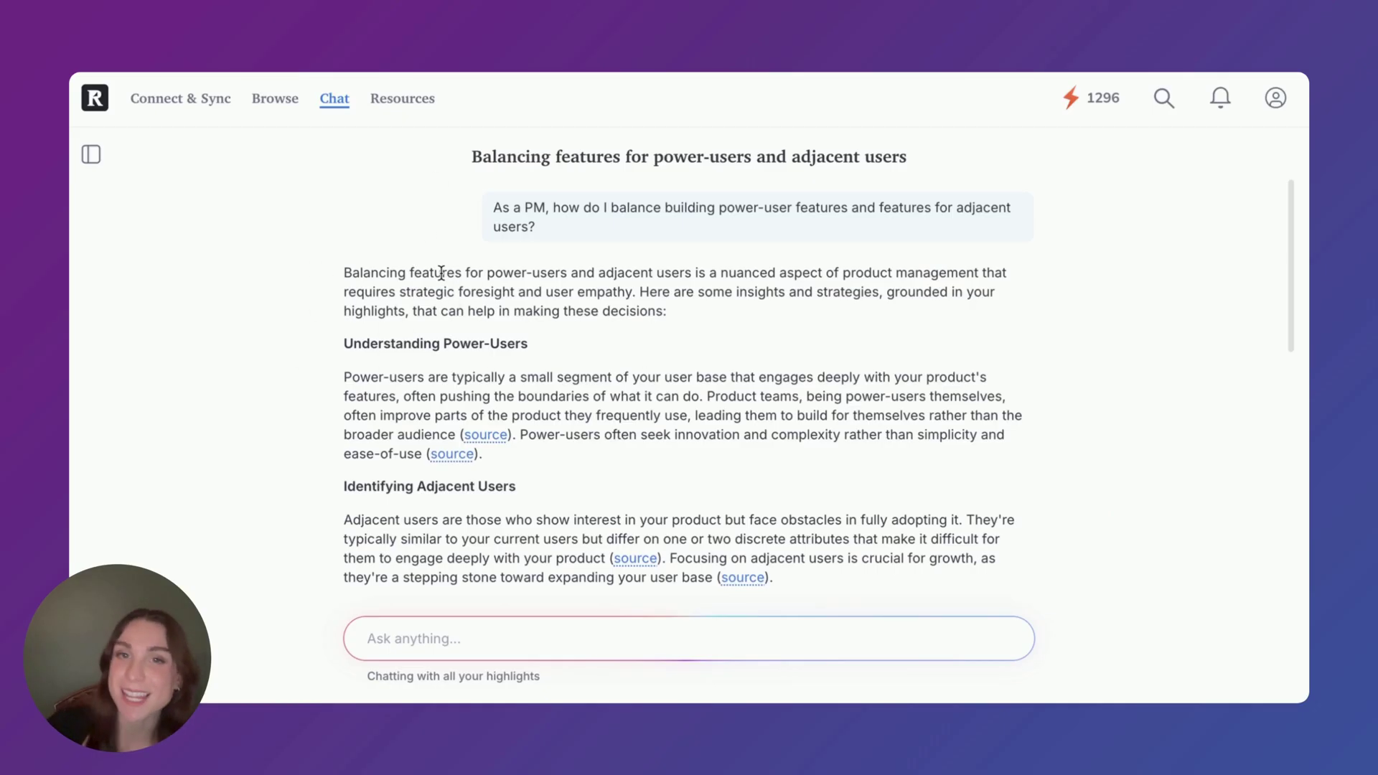
# Open the highlight cited as the first source and scroll the Referenced Highlights
pyautogui.scroll(-10, 441, 273)
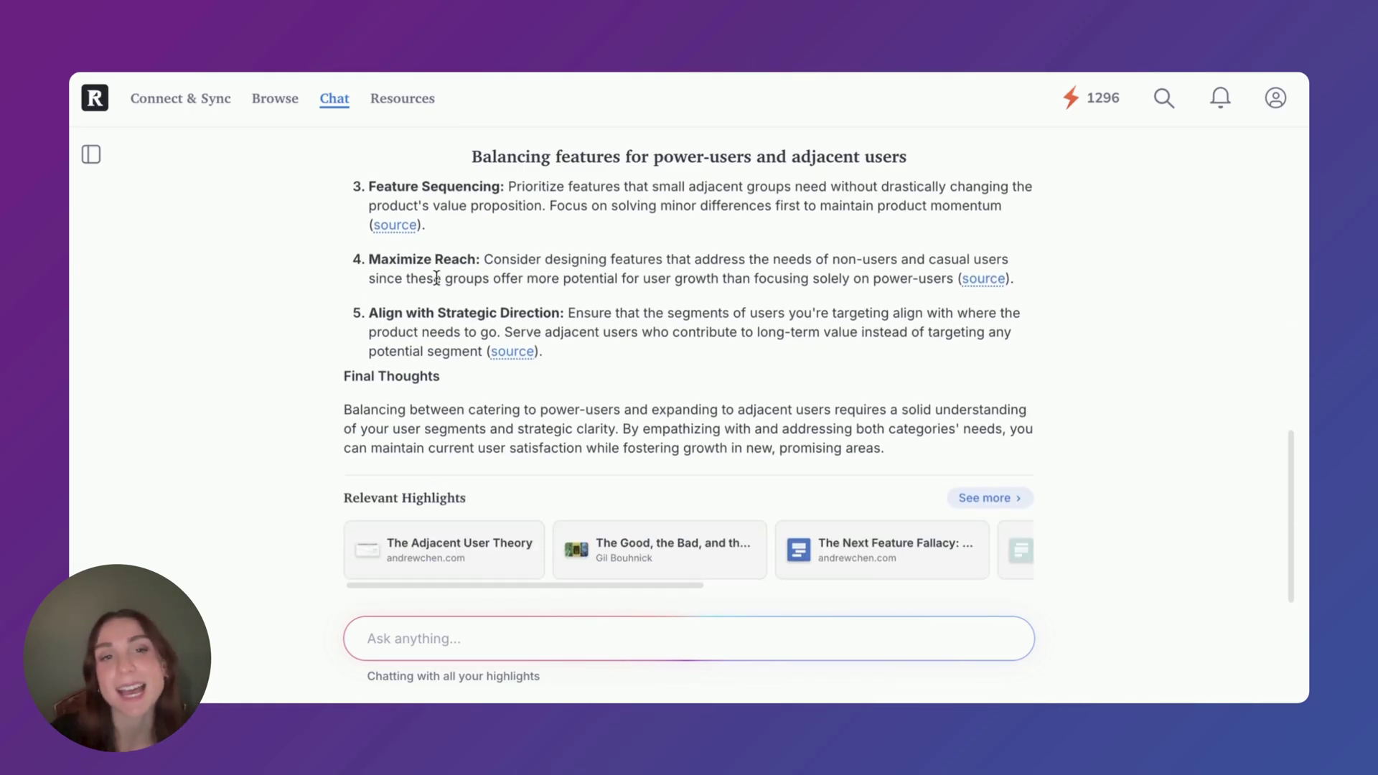
pyautogui.scroll(10, 467, 257)
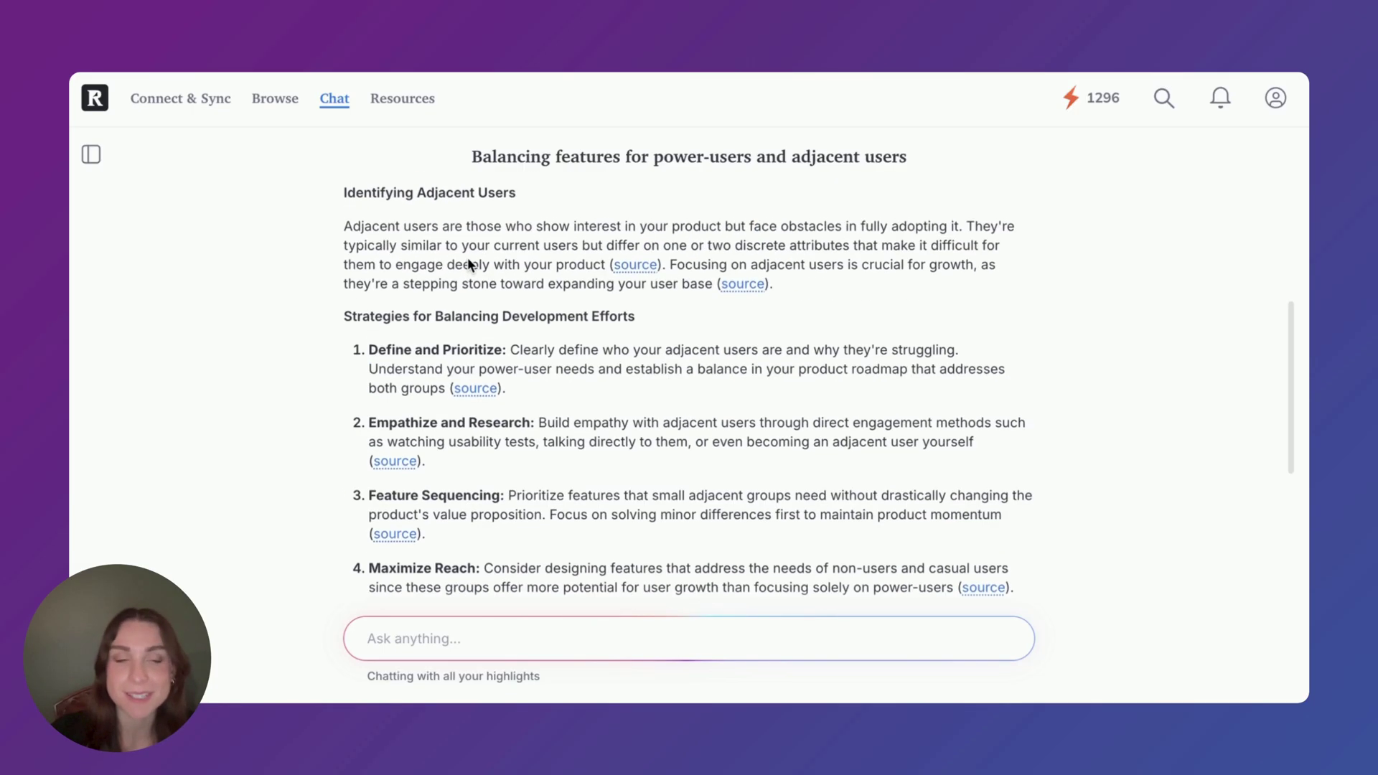
pyautogui.click(473, 438)
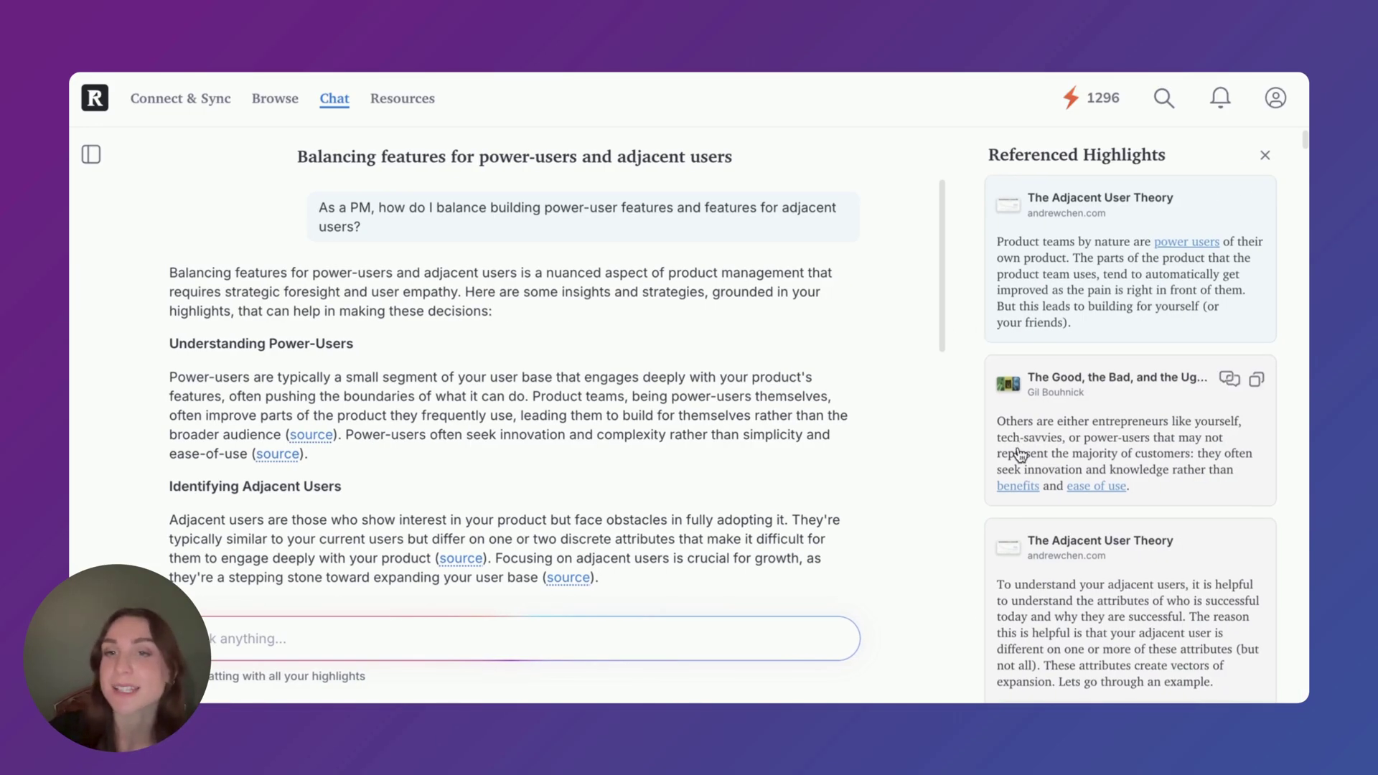
pyautogui.scroll(-5, 1020, 455)
pyautogui.scroll(-6, 1021, 455)
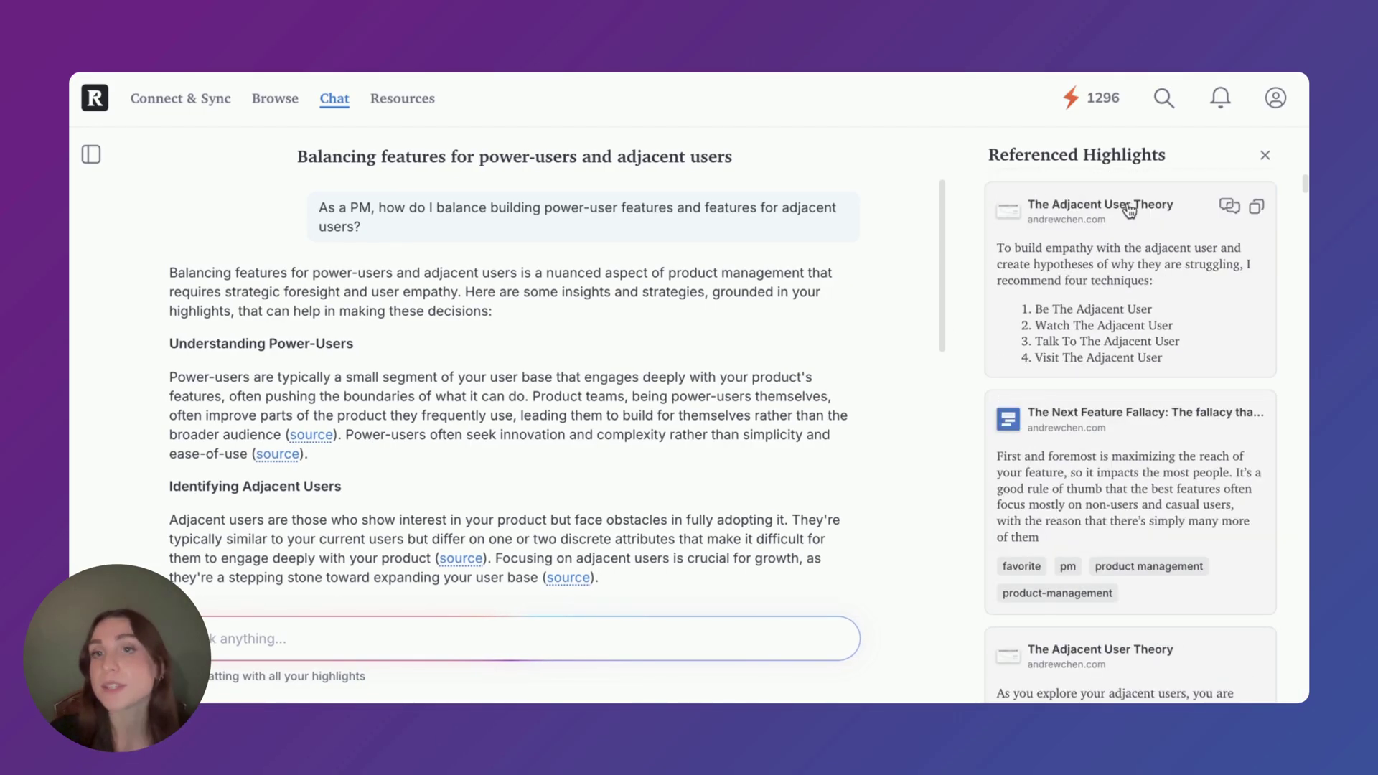
# Browse the answer down to its Final Thoughts, selecting the PM question text along the way
pyautogui.moveTo(989, 156); pyautogui.dragTo(1178, 167)
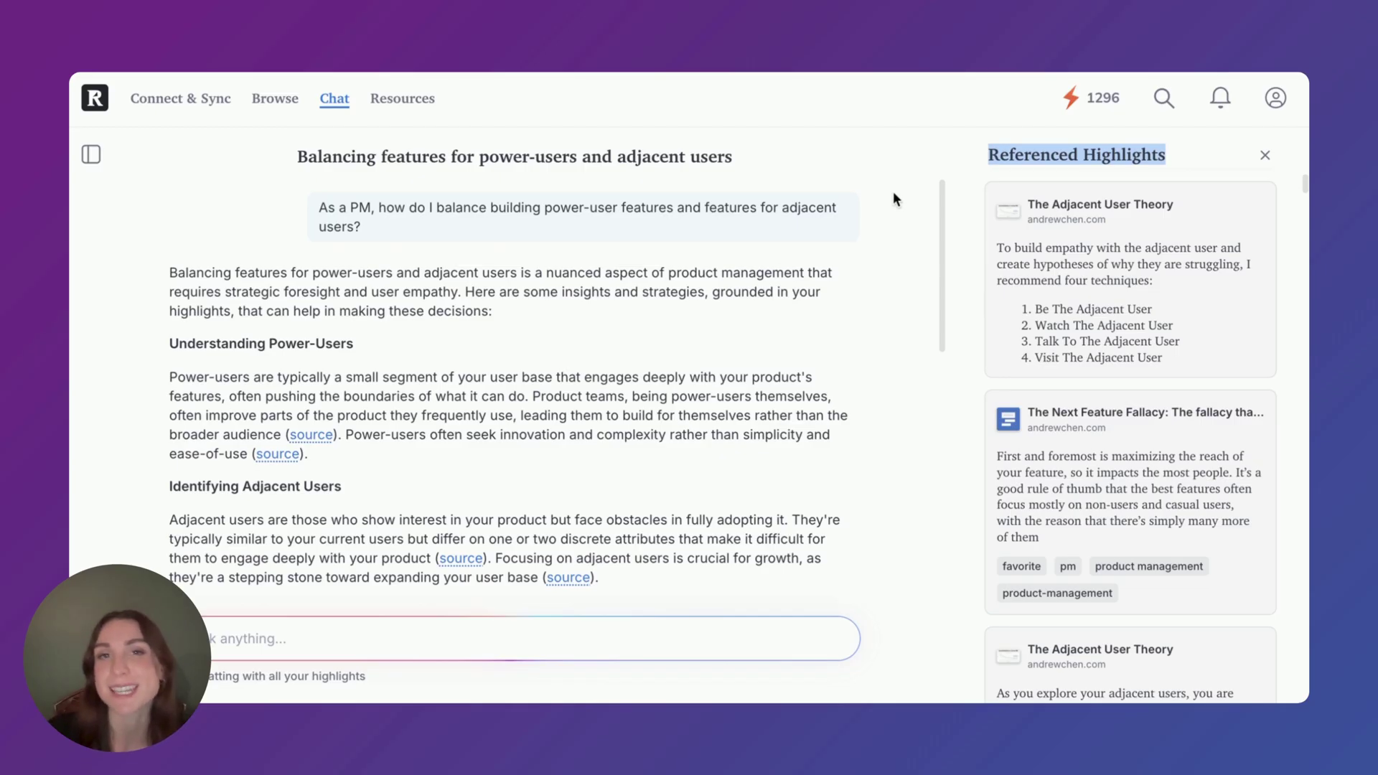
pyautogui.scroll(-10, 455, 338)
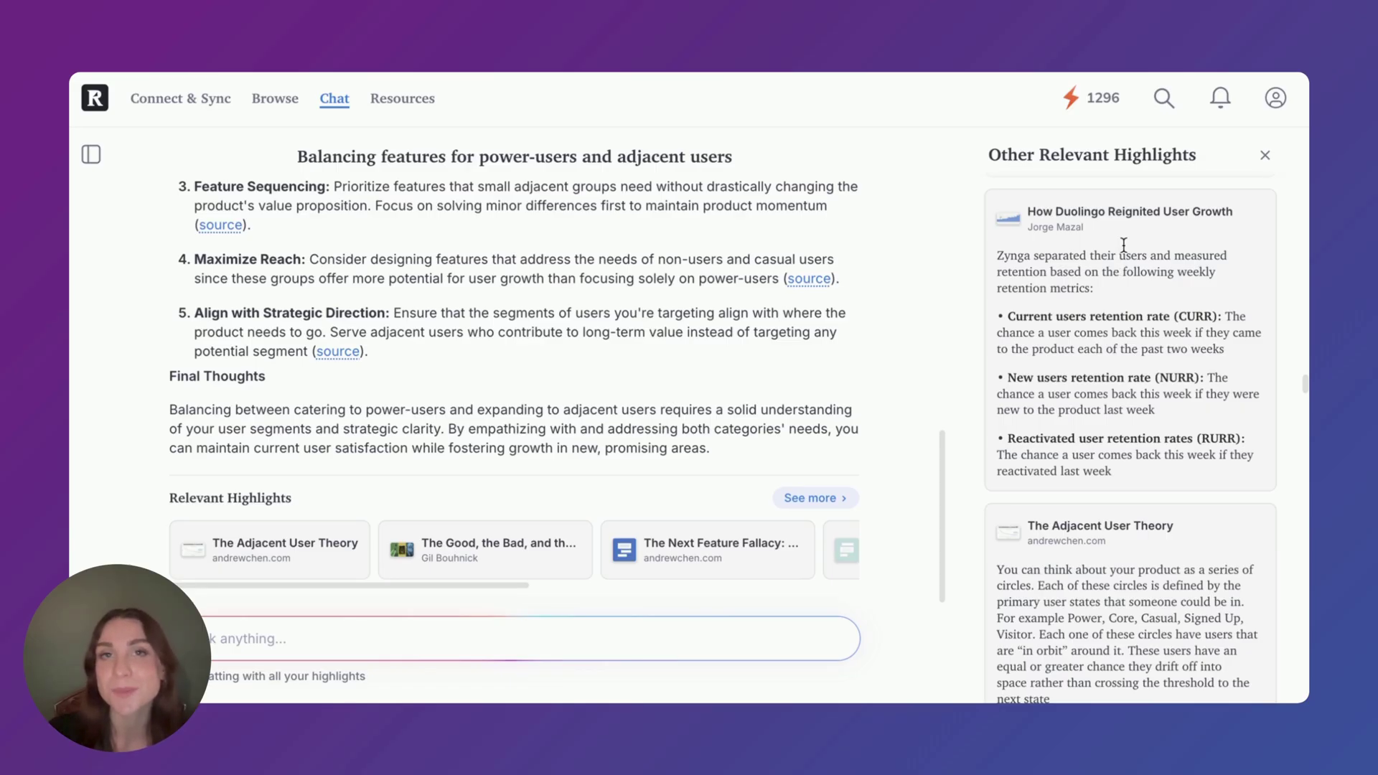
pyautogui.scroll(15, 896, 567)
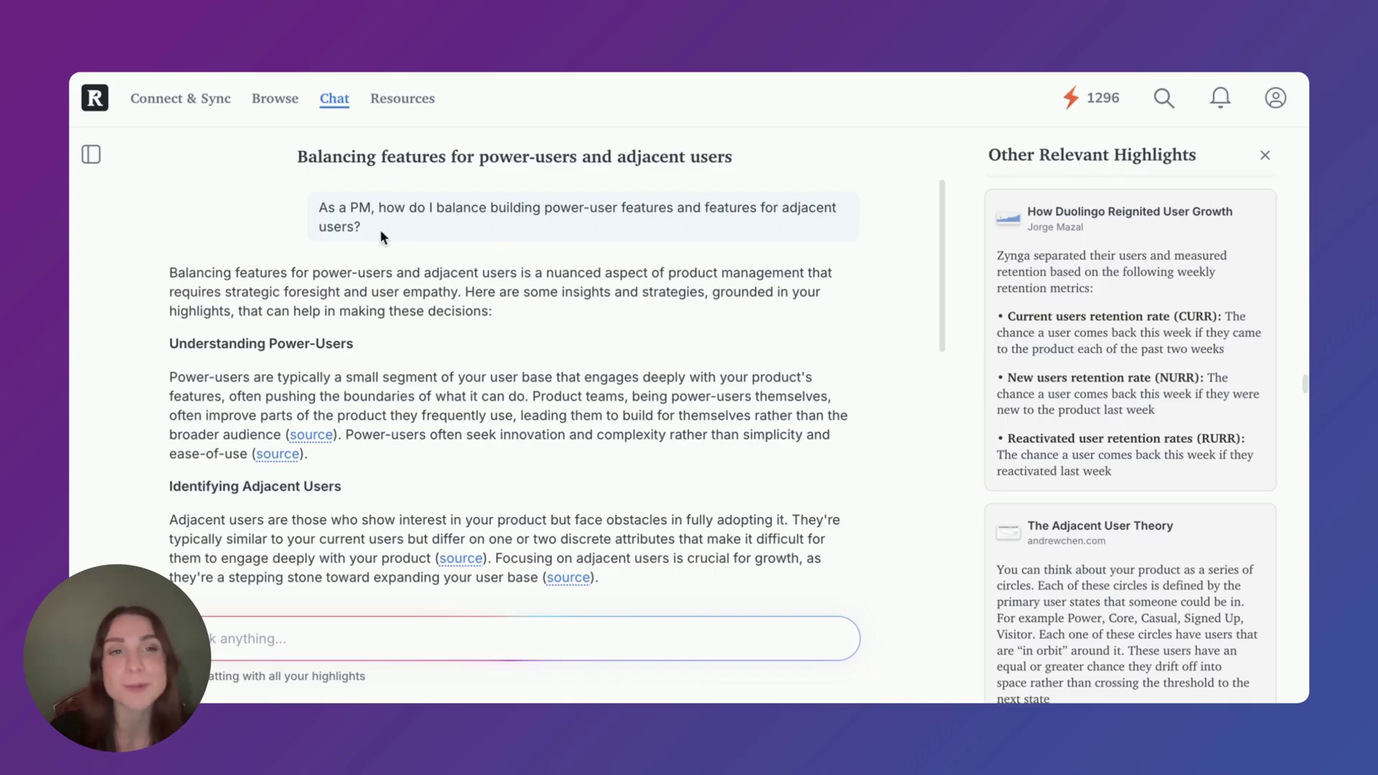
pyautogui.moveTo(380, 230); pyautogui.dragTo(340, 215)
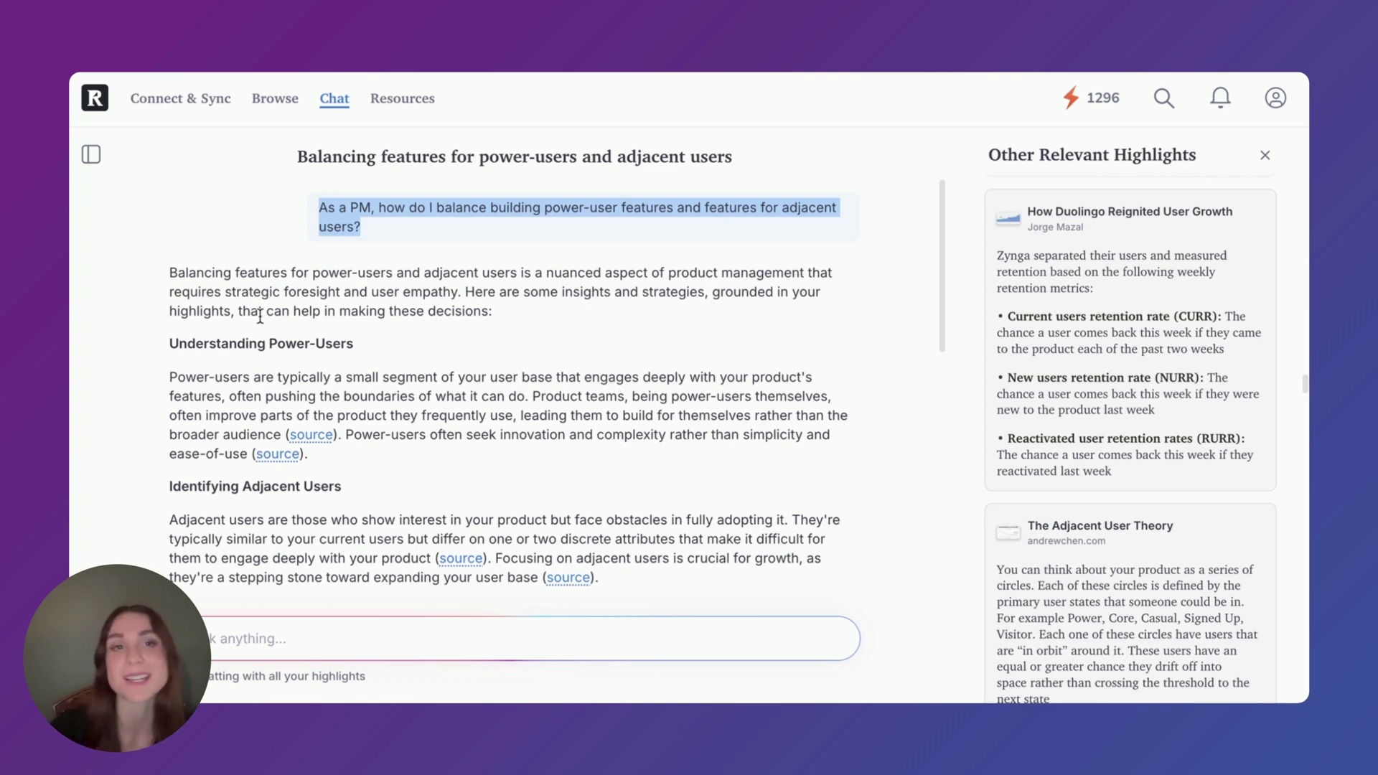
pyautogui.scroll(-15, 231, 331)
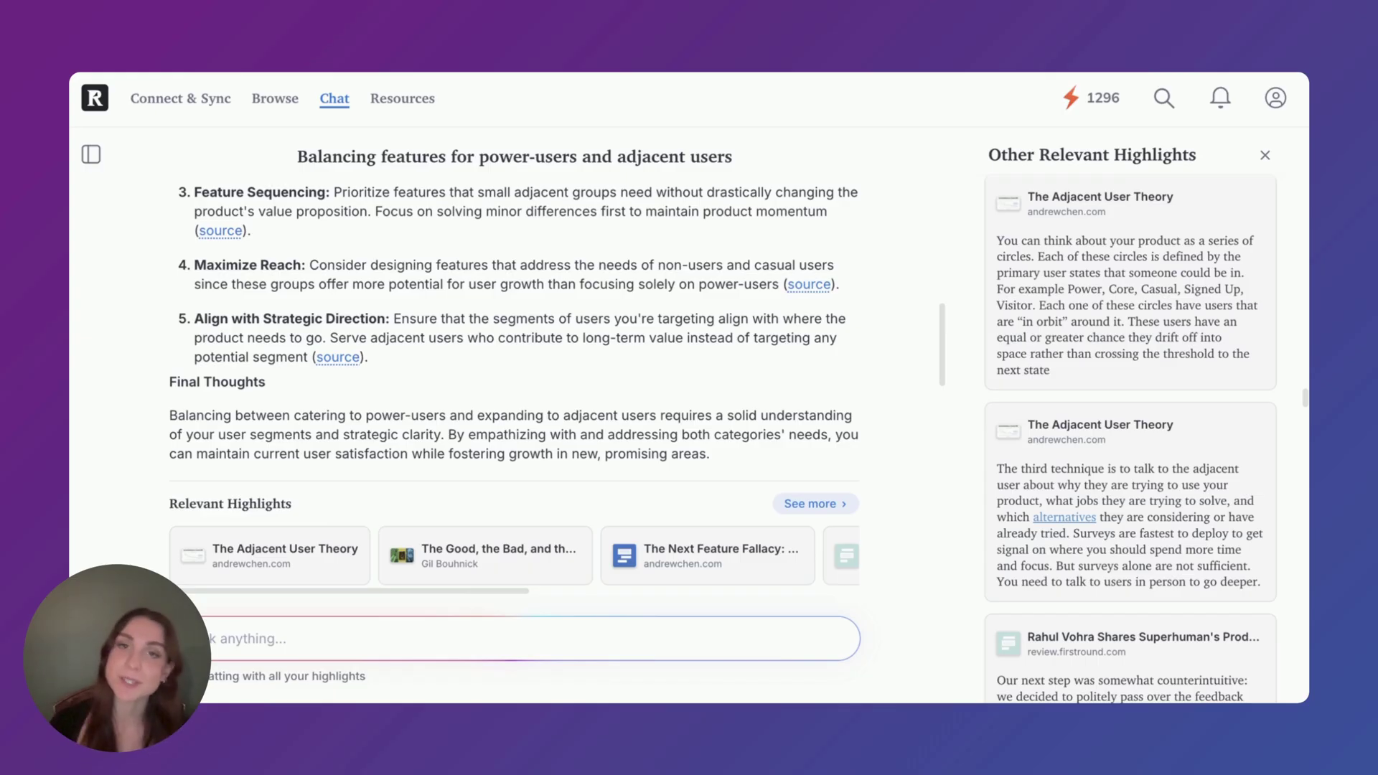
# Have the chat reformat its answer as step-by-step instructions, then start a fresh chat
pyautogui.write('Please reformat your respon')
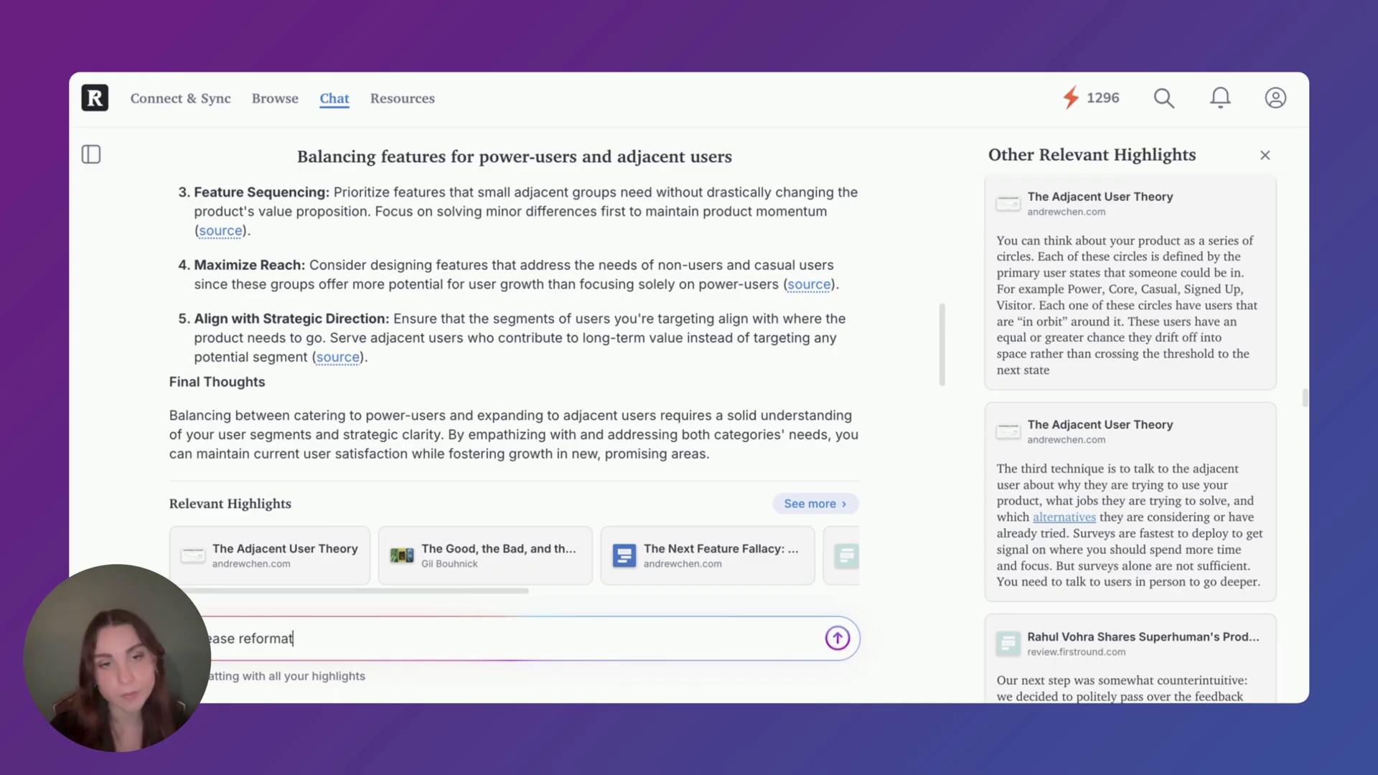
pyautogui.write('se ')
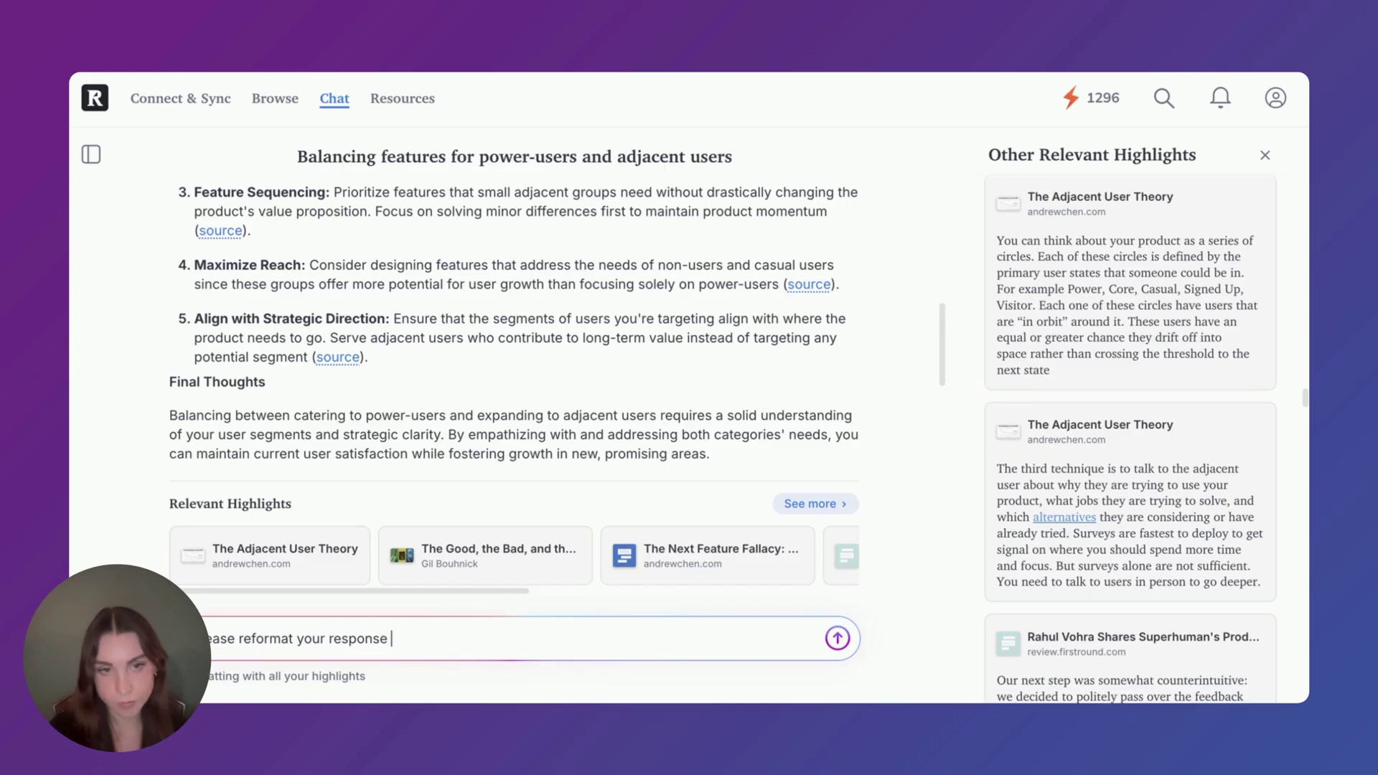
pyautogui.write('using step by step instructions.')
pyautogui.press('Return')
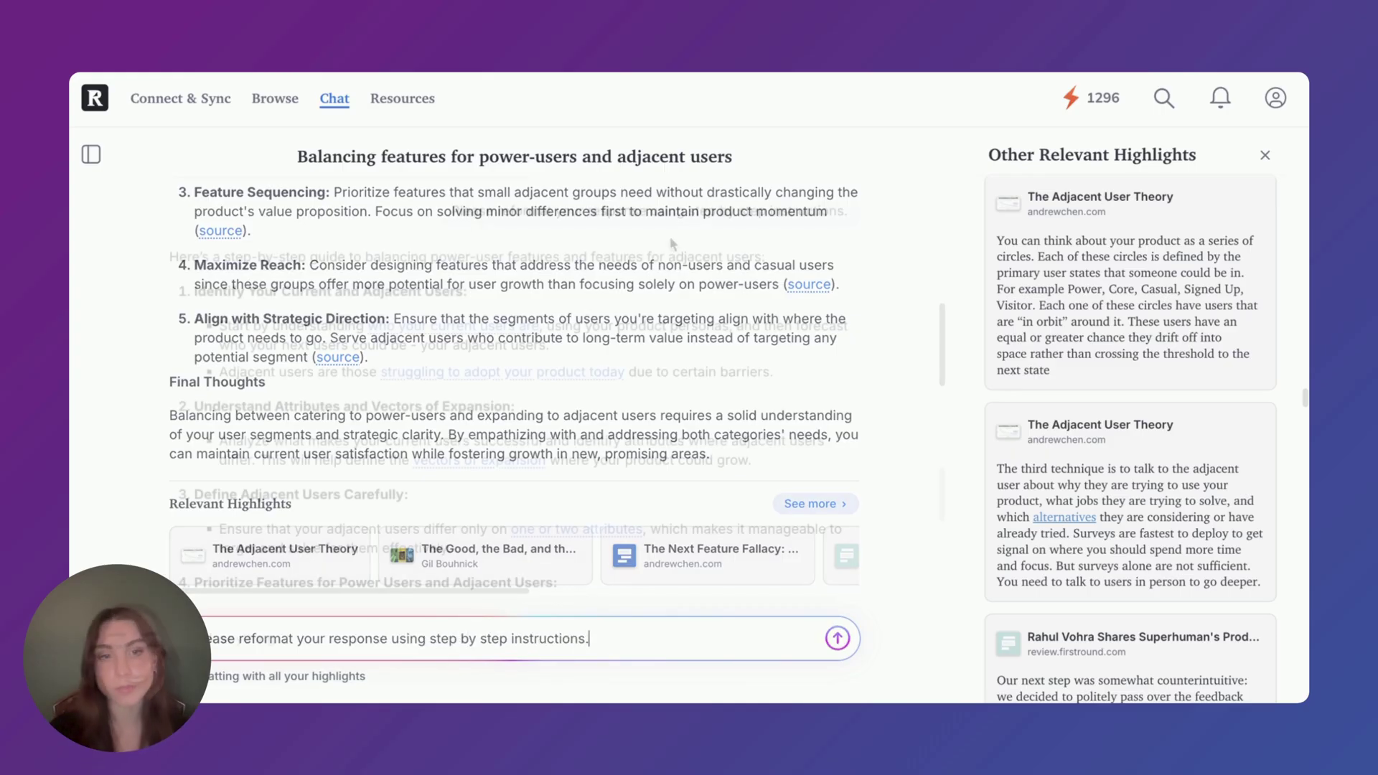
pyautogui.scroll(-5, 584, 364)
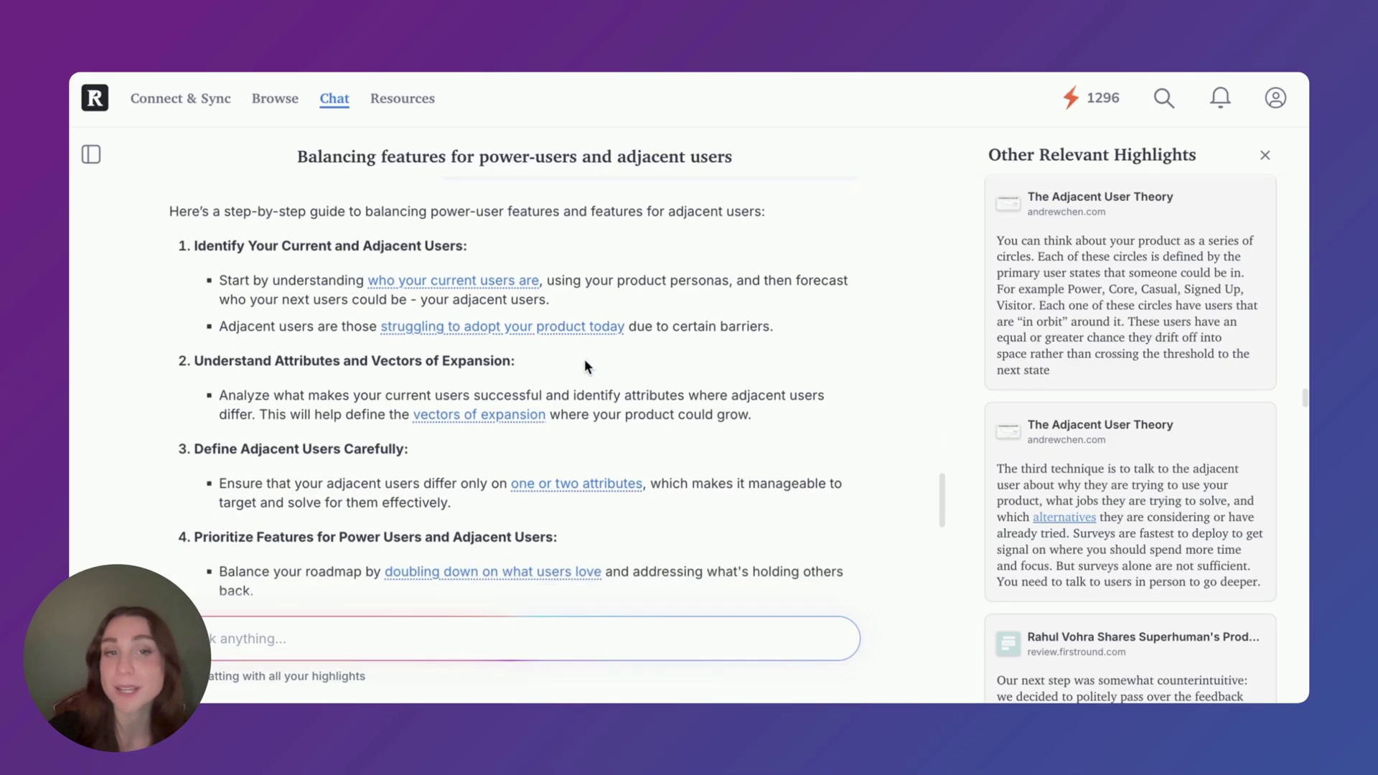
pyautogui.scroll(-3, 584, 363)
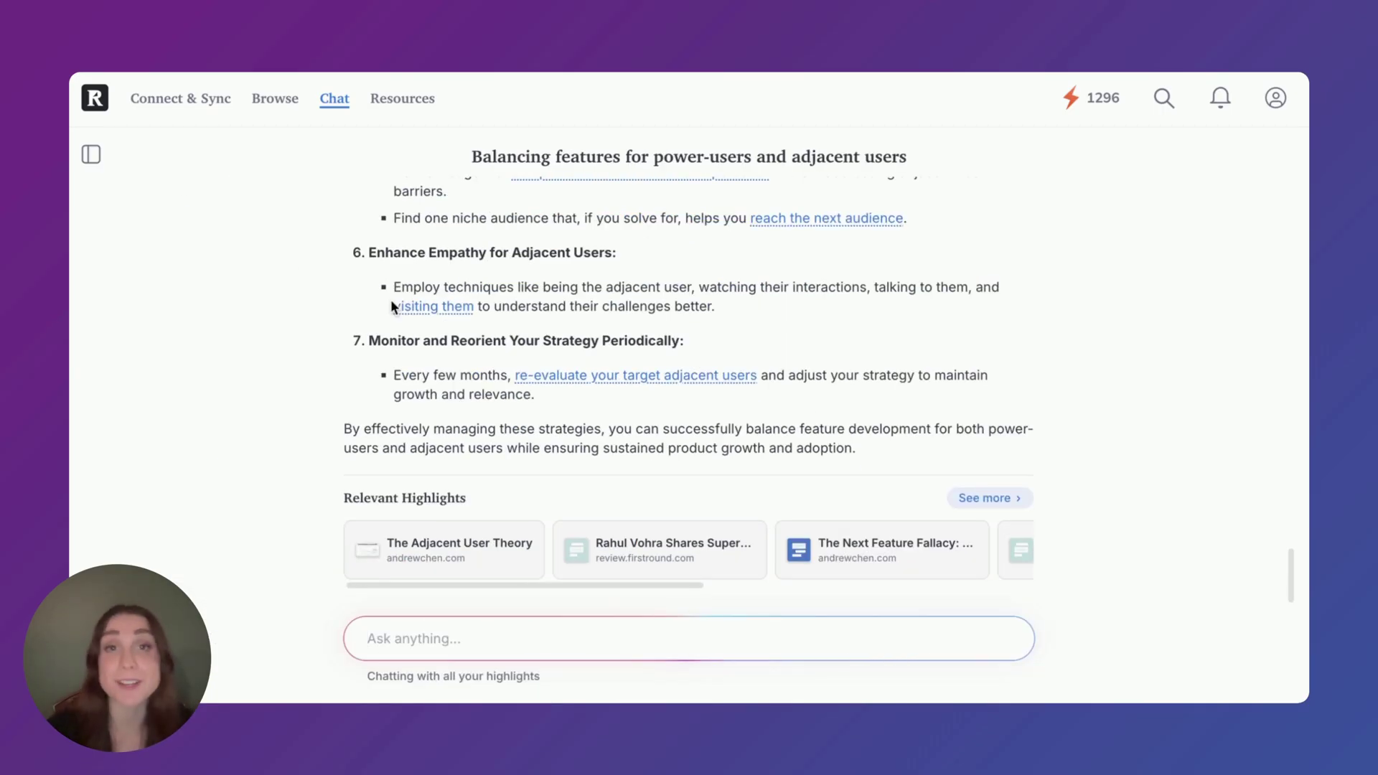
pyautogui.click(329, 104)
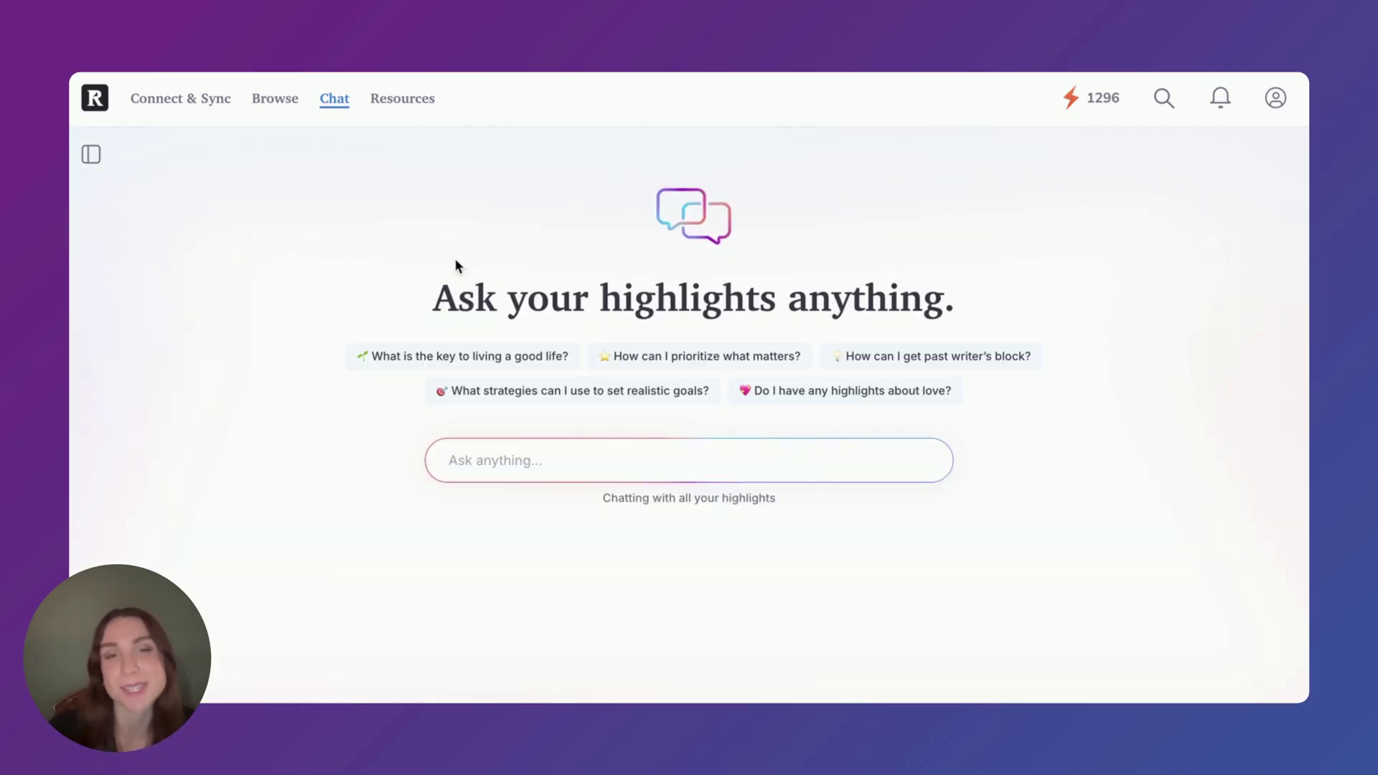
# Find highlights conceptually similar to the Art & Fear passage about finding your own work
pyautogui.moveTo(424, 117); pyautogui.dragTo(1235, 132)
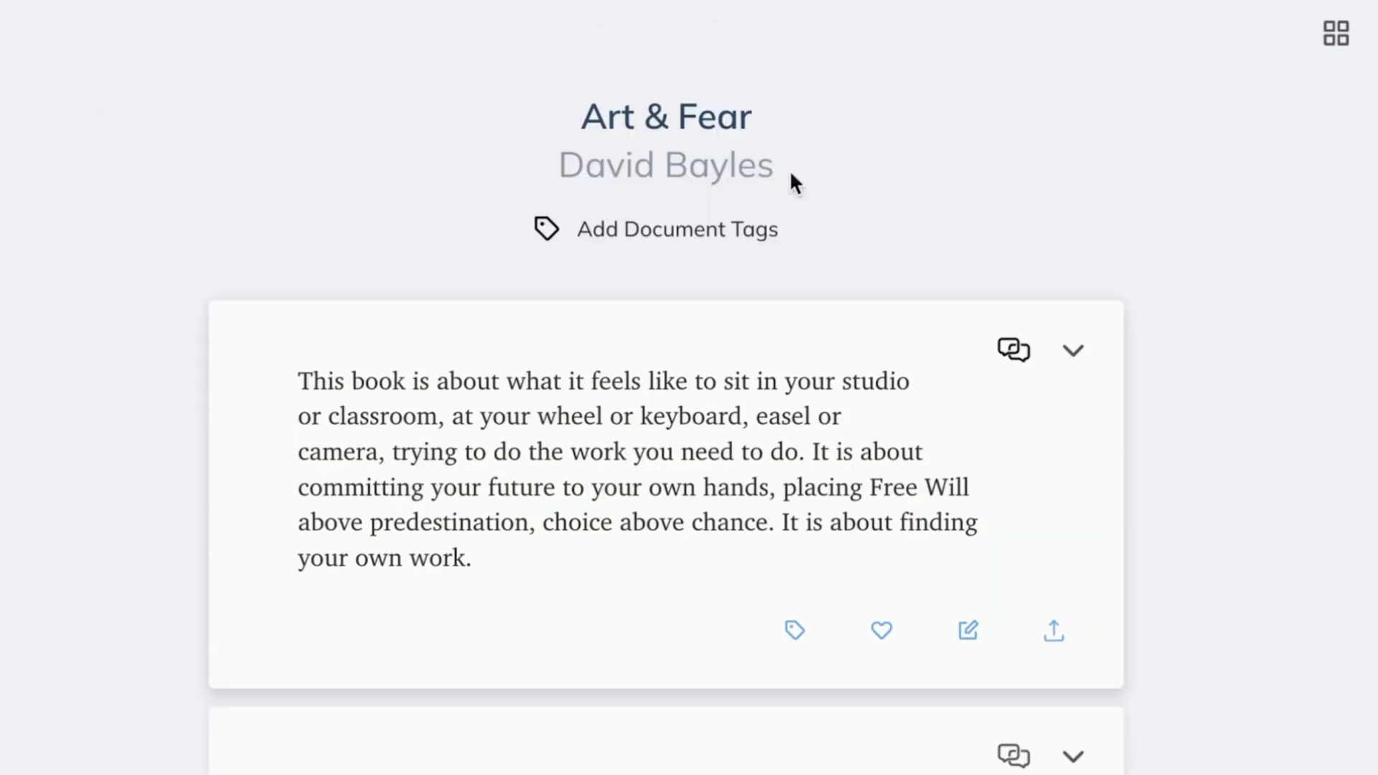
pyautogui.click(1013, 350)
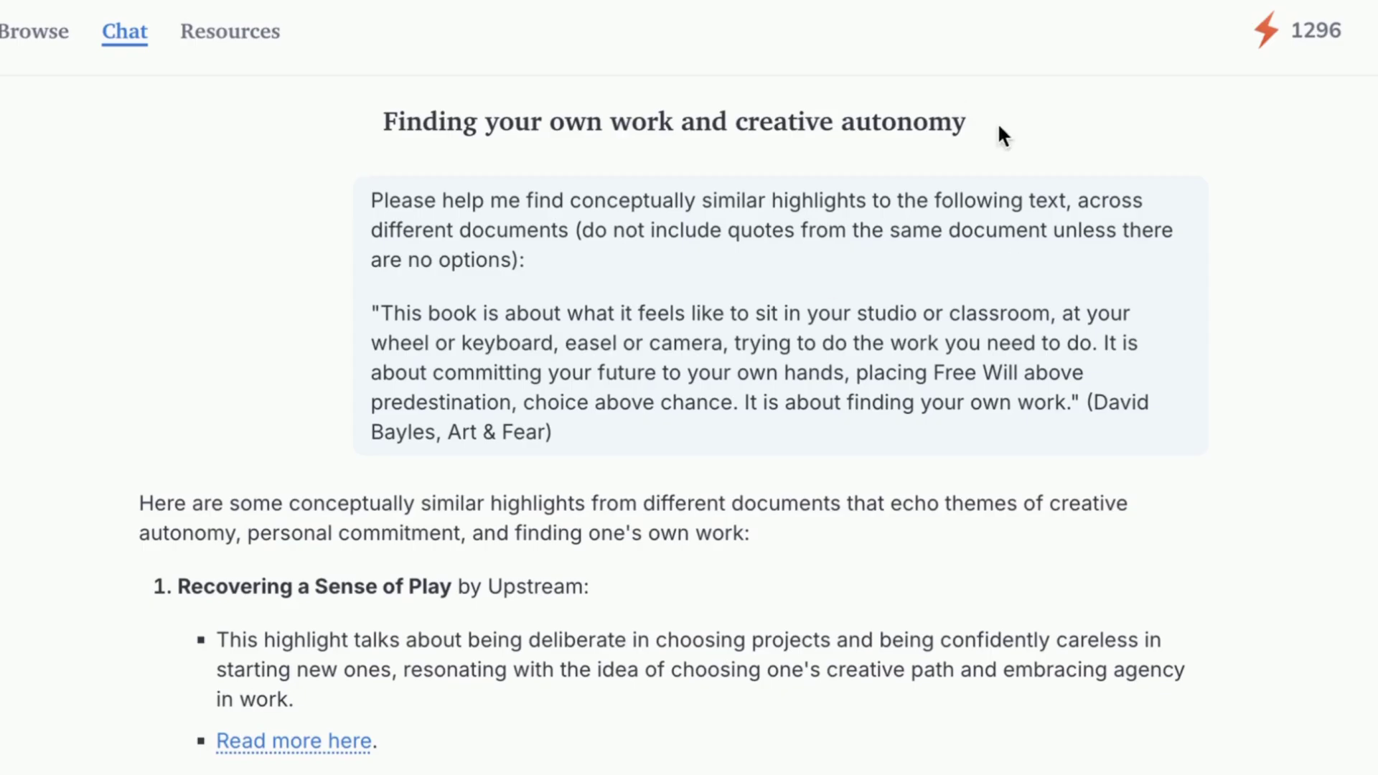